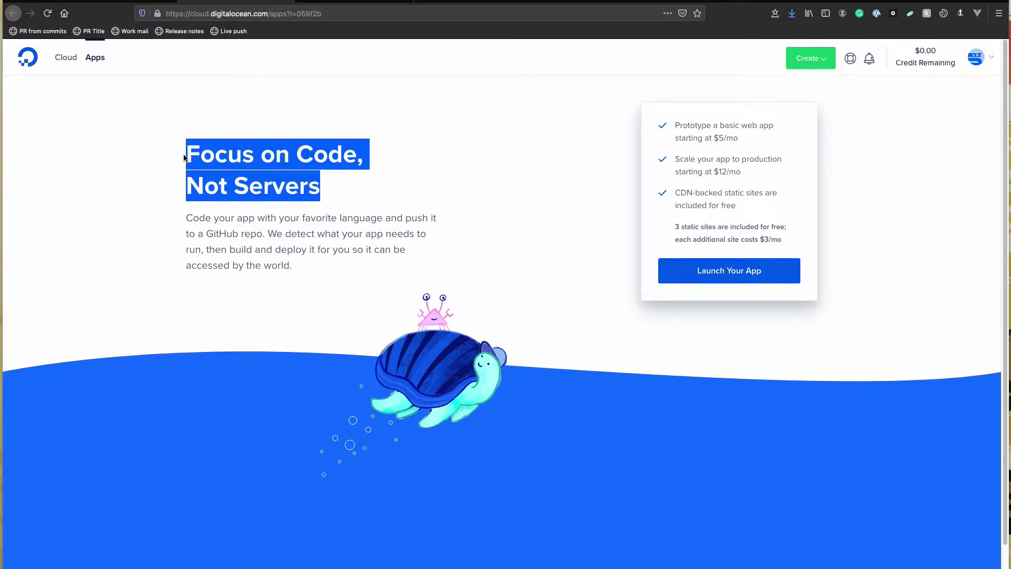
{"action": "left_click", "coordinate": [221, 158]}
{"action": "left_click_drag", "start_coordinate": [186, 157], "coordinate": [353, 198]}
{"action": "left_click", "coordinate": [354, 198]}
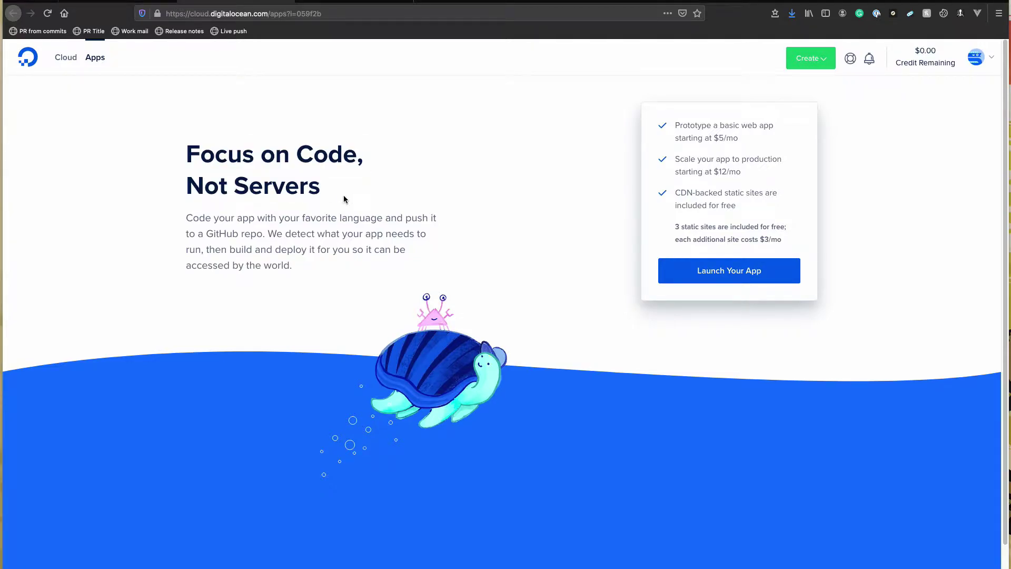
{"action": "left_click_drag", "start_coordinate": [325, 191], "coordinate": [206, 165]}
{"action": "left_click", "coordinate": [199, 157]}
{"action": "left_click", "coordinate": [374, 203]}
- Switch to the local app at 127.0.0.1:8000 and post the messages "Test" and "asdfa"
{"action": "left_click", "coordinate": [333, 1]}
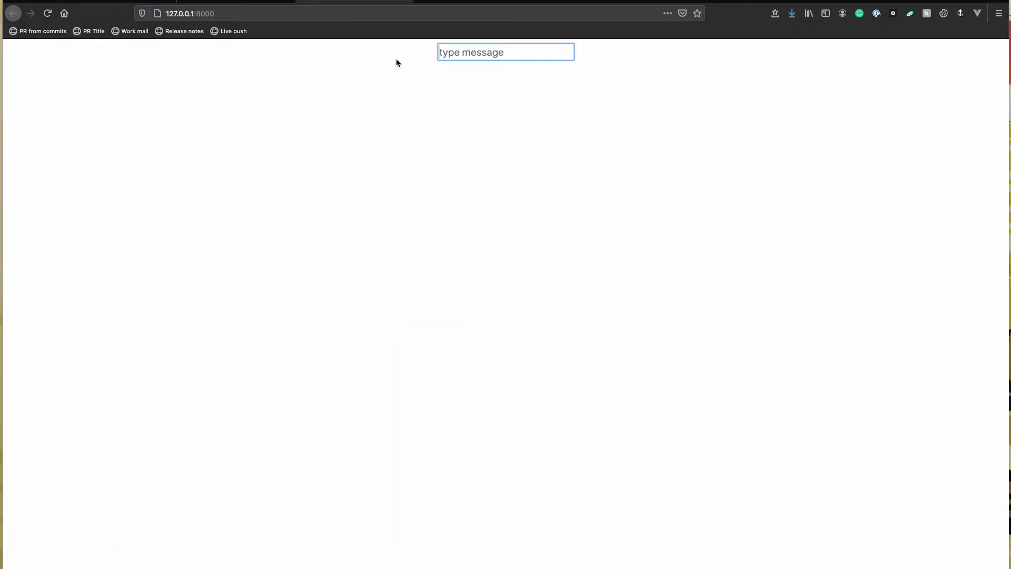
{"action": "left_click", "coordinate": [189, 14]}
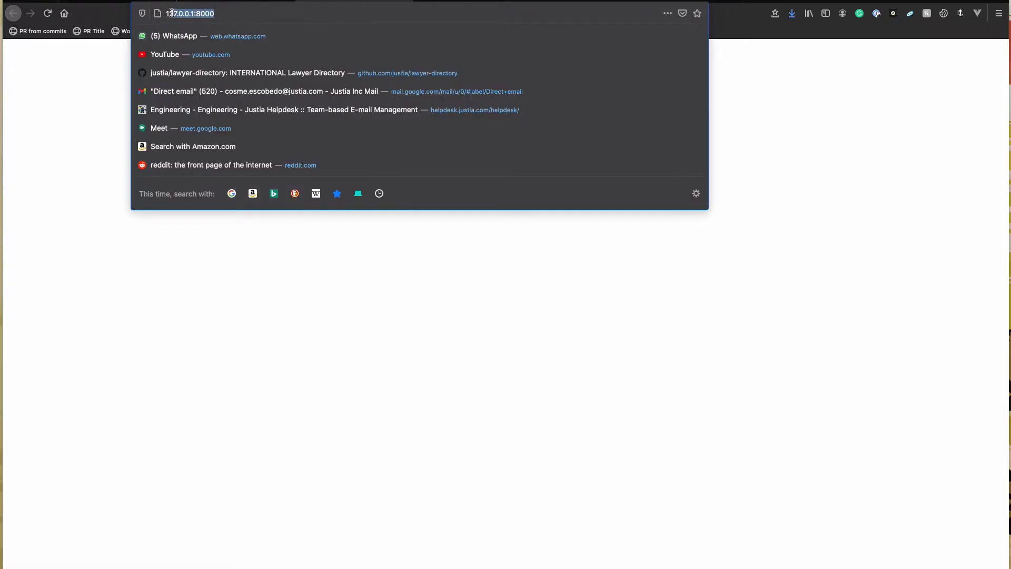
{"action": "left_click", "coordinate": [99, 130]}
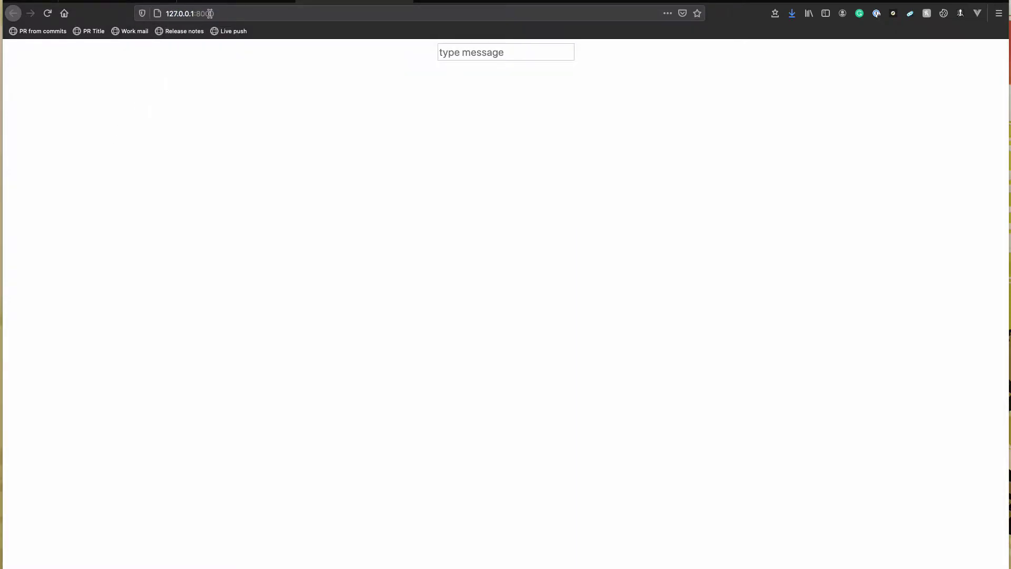
{"action": "left_click", "coordinate": [445, 52]}
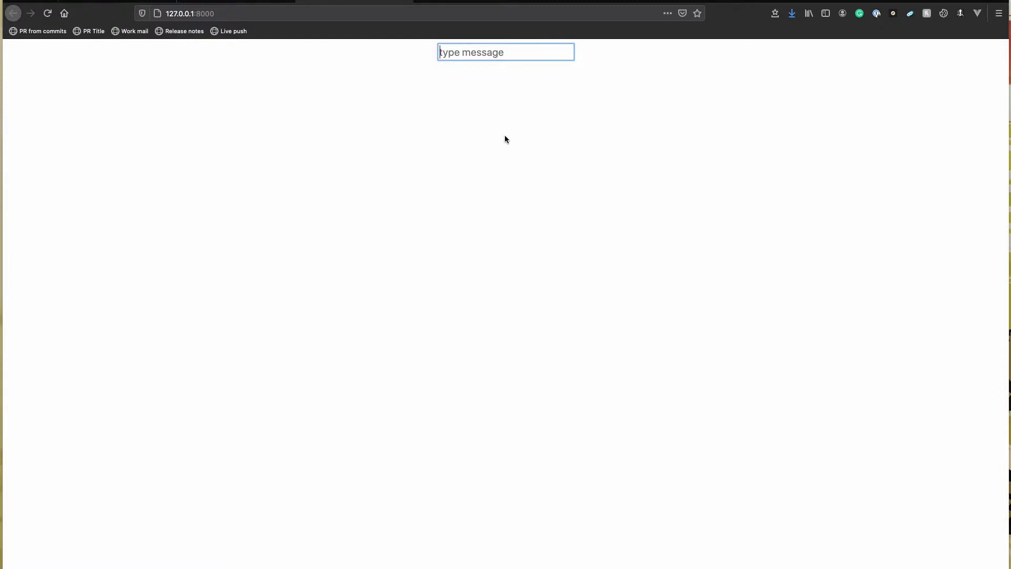
{"action": "type", "text": "t"}
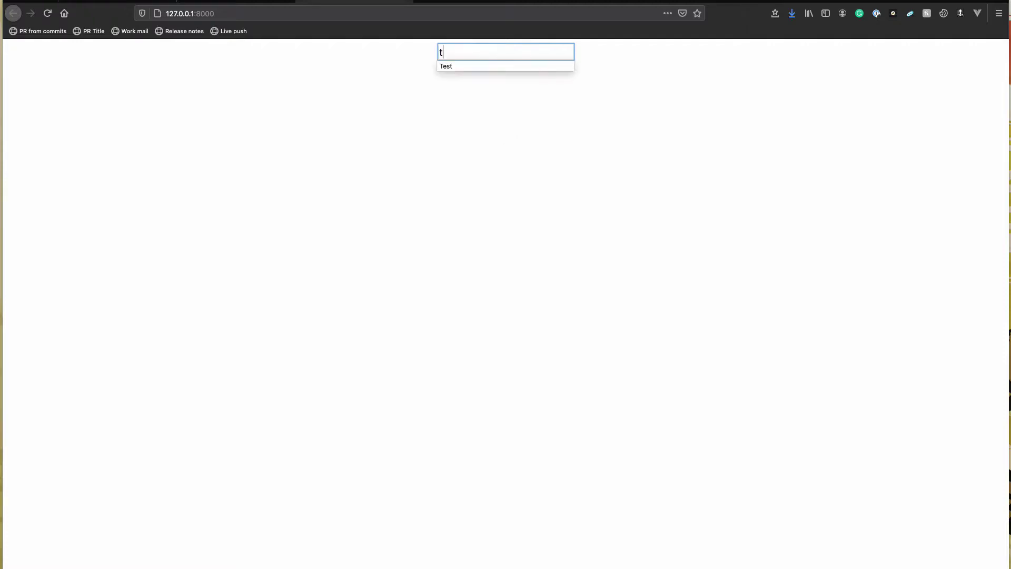
{"action": "key", "text": "Down"}
{"action": "key", "text": "Return"}
{"action": "key", "text": "Return"}
{"action": "left_click", "coordinate": [505, 52]}
{"action": "type", "text": "asdfa"}
{"action": "key", "text": "Return"}
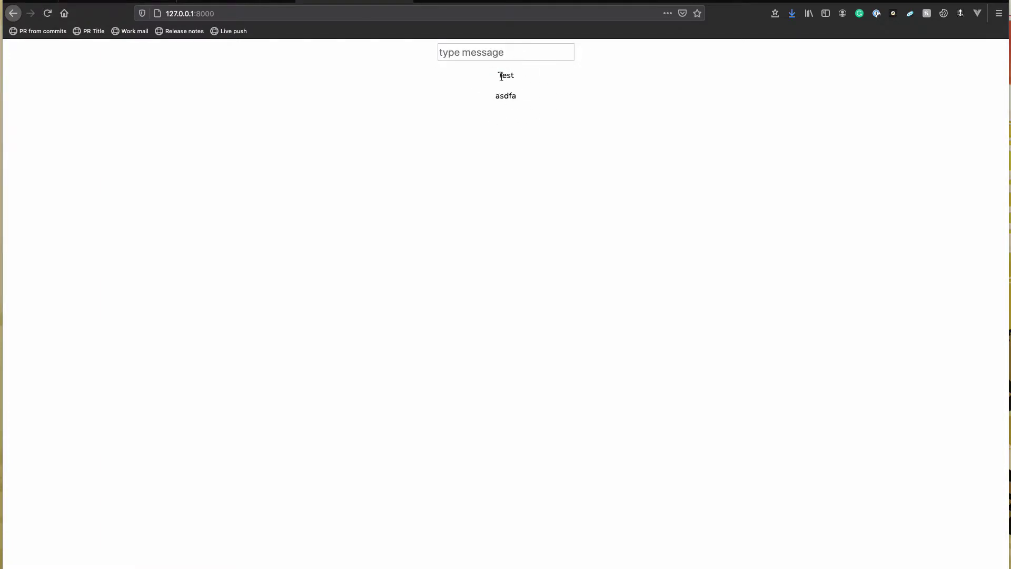
- Return to the DigitalOcean console, go to Apps from the cloud dashboard, and start launching a new app
{"action": "left_click", "coordinate": [144, 2]}
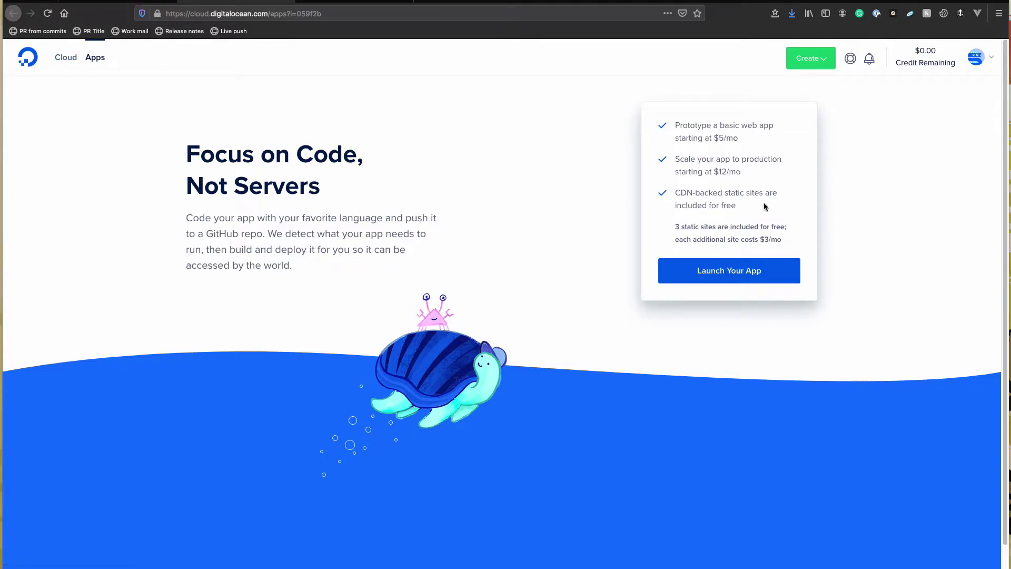
{"action": "left_click", "coordinate": [74, 64]}
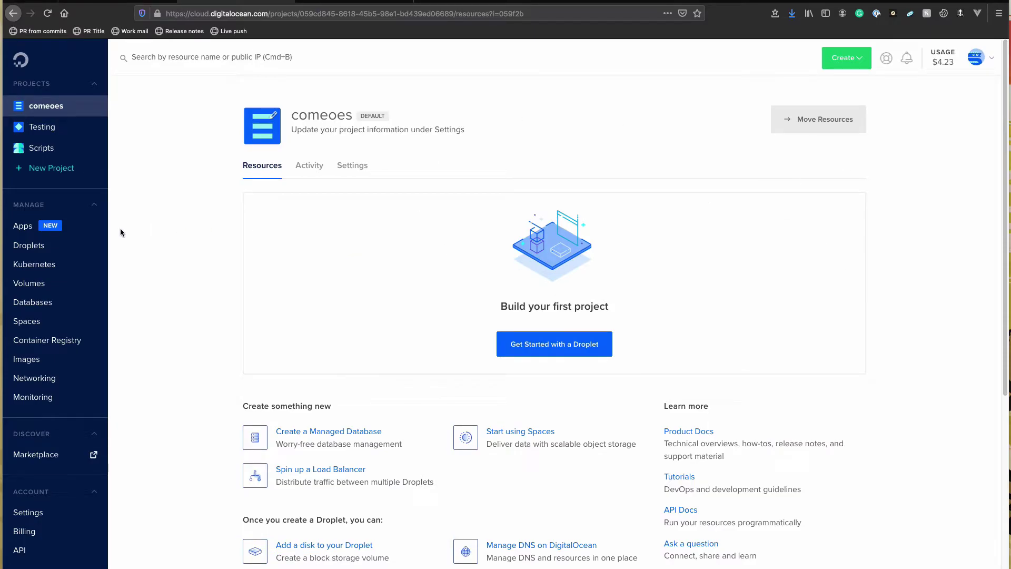
{"action": "left_click", "coordinate": [35, 228]}
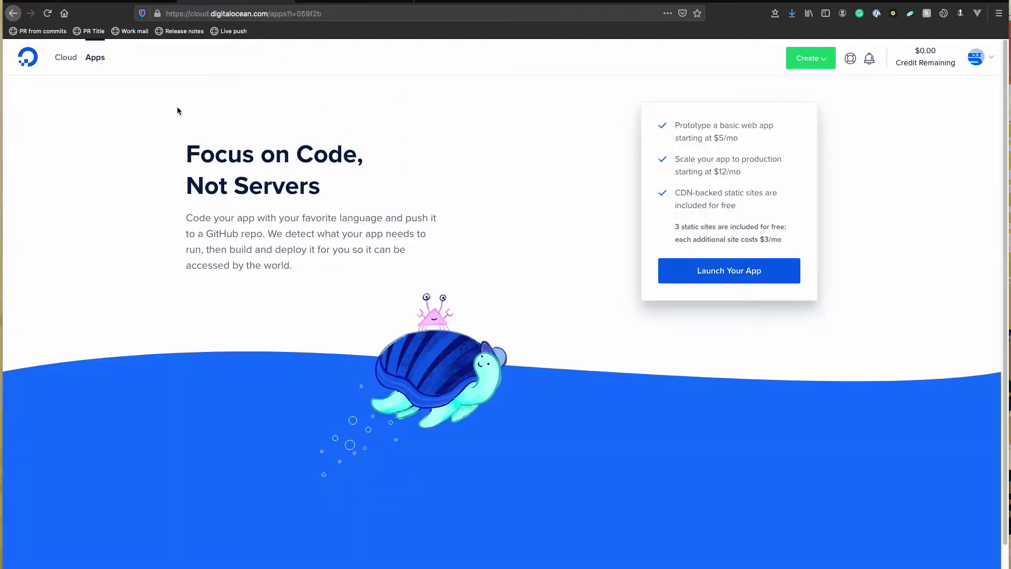
{"action": "left_click_drag", "start_coordinate": [236, 154], "coordinate": [421, 172]}
{"action": "left_click", "coordinate": [427, 215]}
{"action": "left_click", "coordinate": [728, 279]}
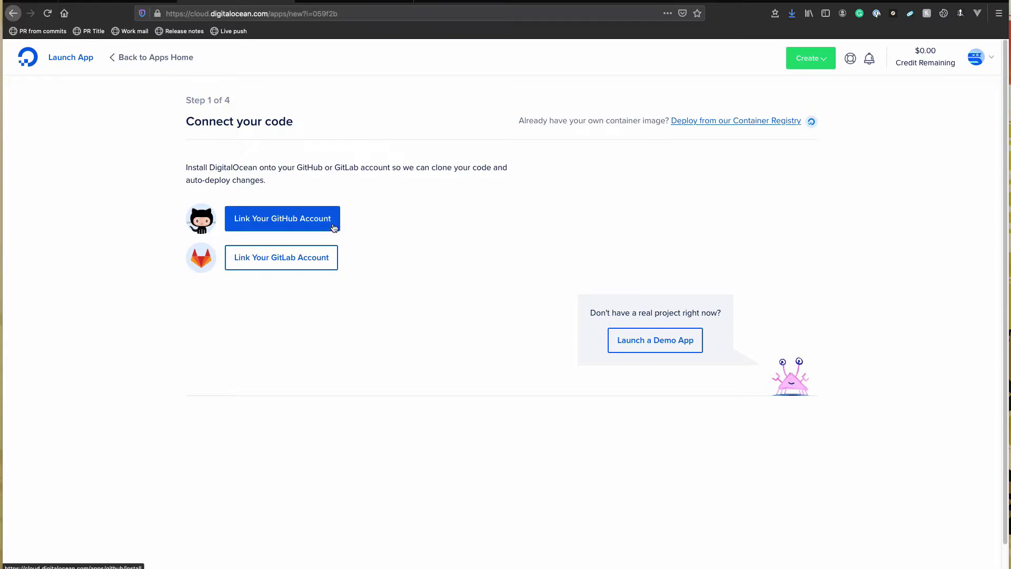
- Link the GitHub account, choose the digitalocean-tutorial repository as the code source, and continue
{"action": "left_click", "coordinate": [301, 219]}
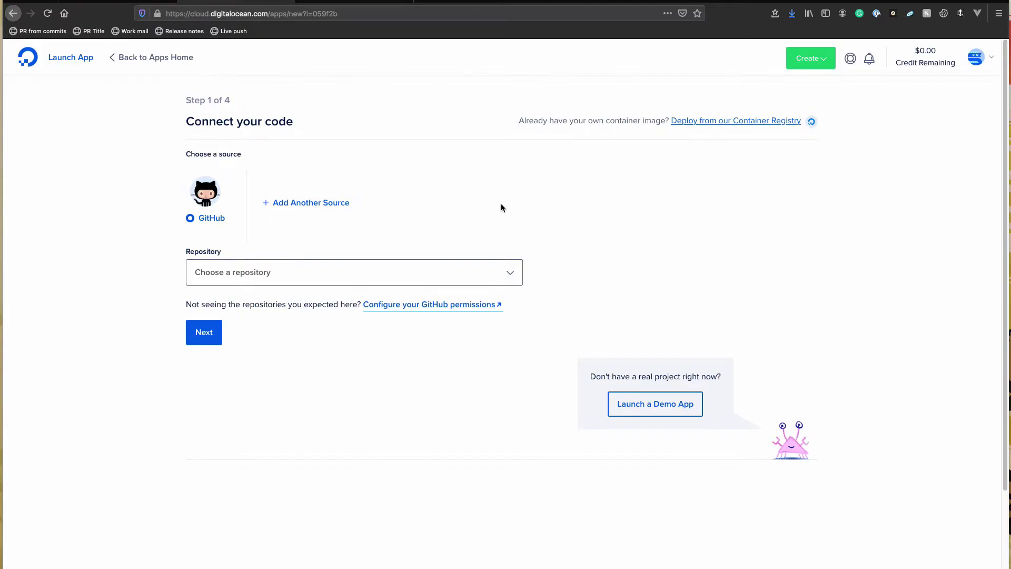
{"action": "left_click", "coordinate": [513, 277]}
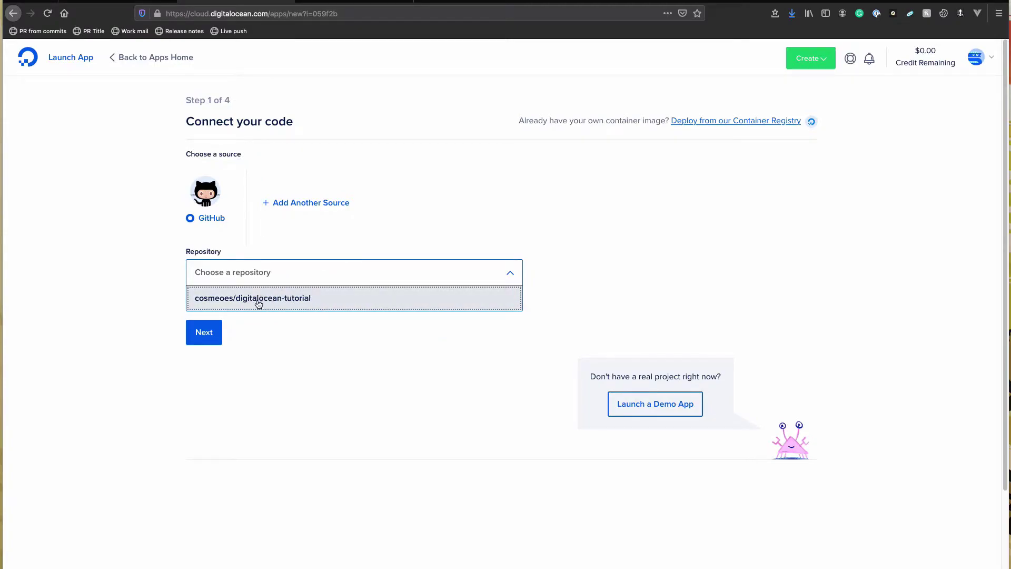
{"action": "left_click", "coordinate": [291, 303]}
{"action": "left_click", "coordinate": [291, 329]}
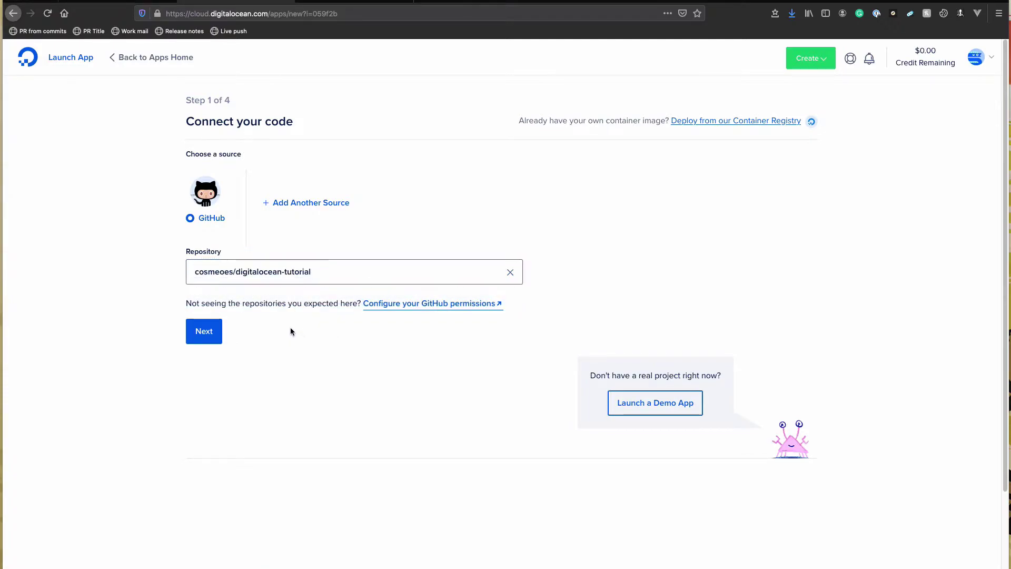
{"action": "left_click", "coordinate": [221, 334]}
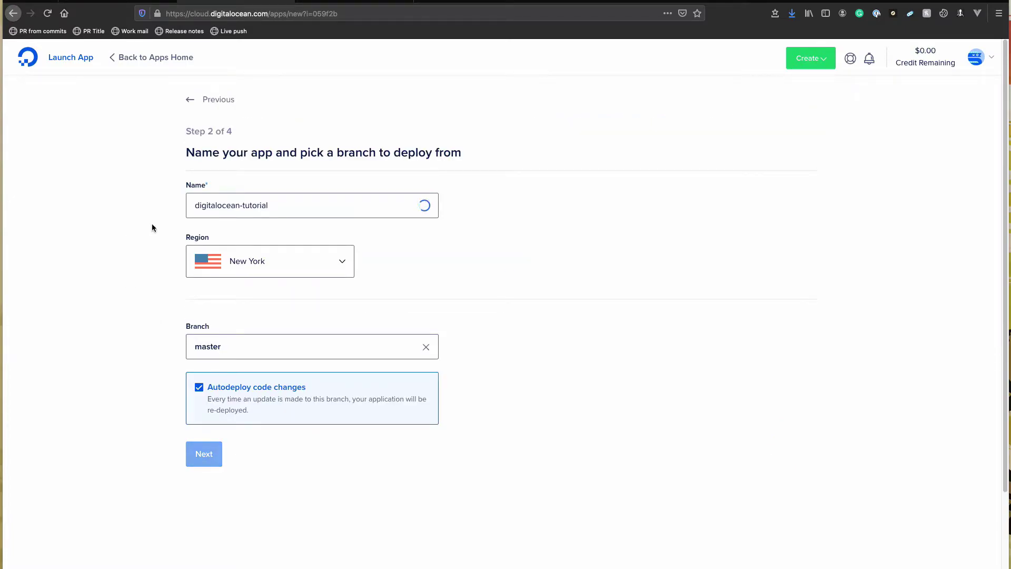
- Review the region and branch choices, keep New York, master and autodeploy of code changes, and continue to the app configuration
{"action": "left_click", "coordinate": [309, 261]}
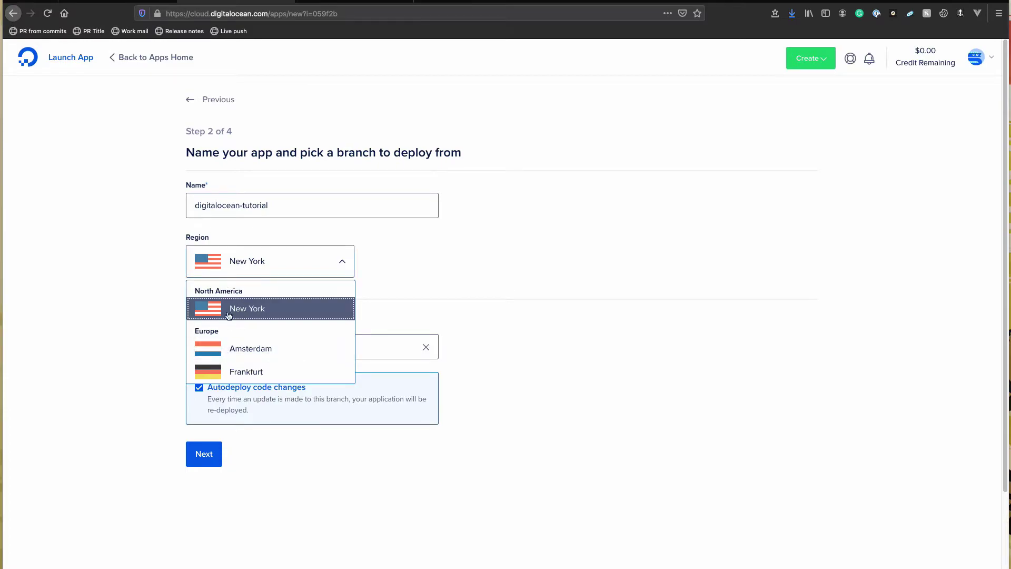
{"action": "left_click", "coordinate": [259, 268]}
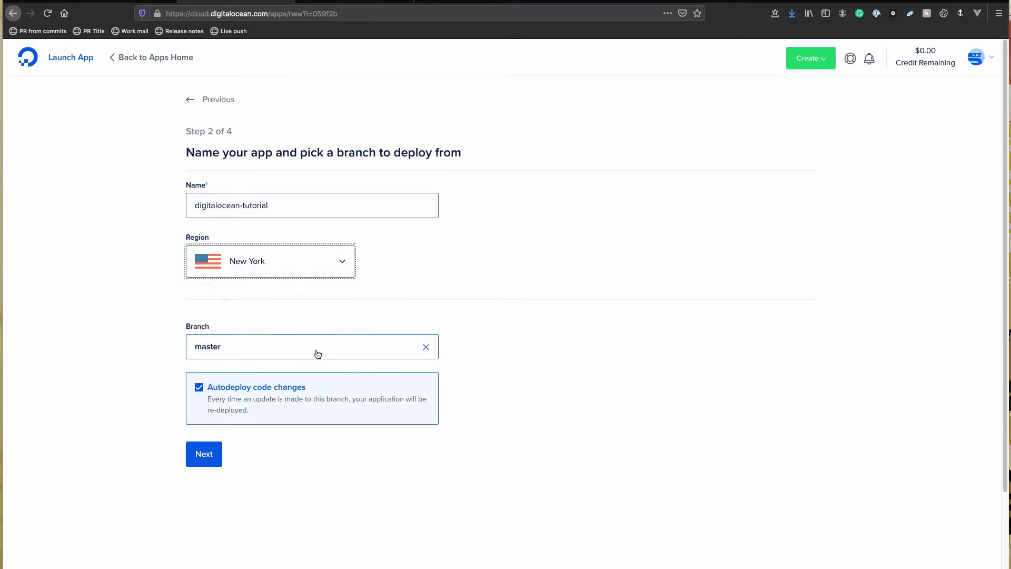
{"action": "left_click", "coordinate": [285, 351]}
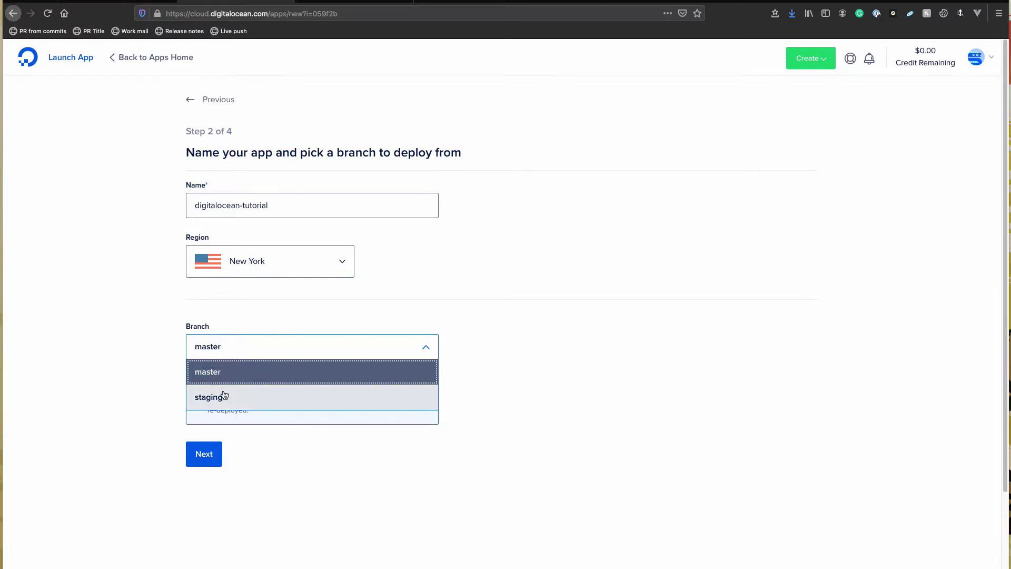
{"action": "left_click", "coordinate": [150, 356]}
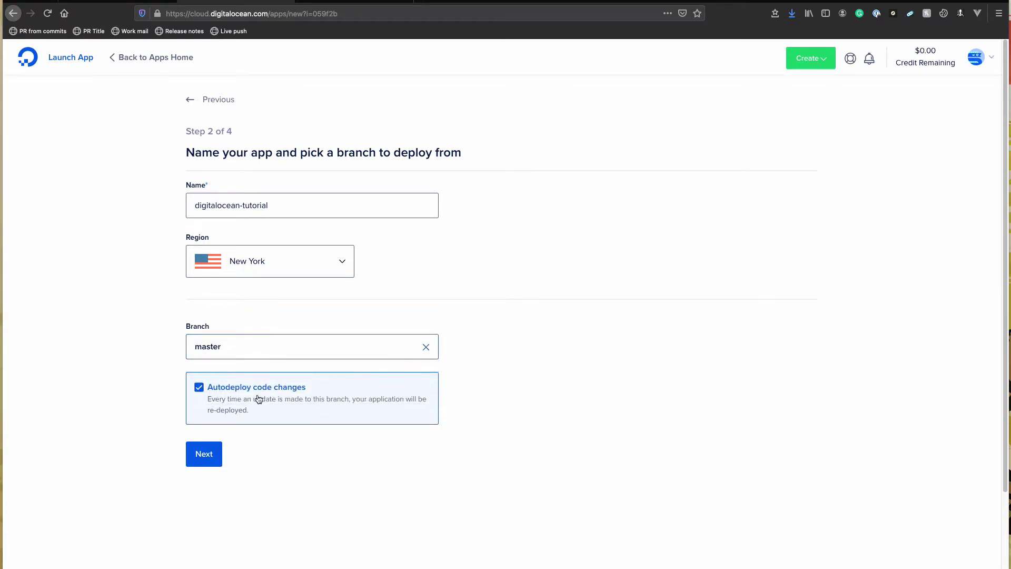
{"action": "left_click", "coordinate": [199, 388]}
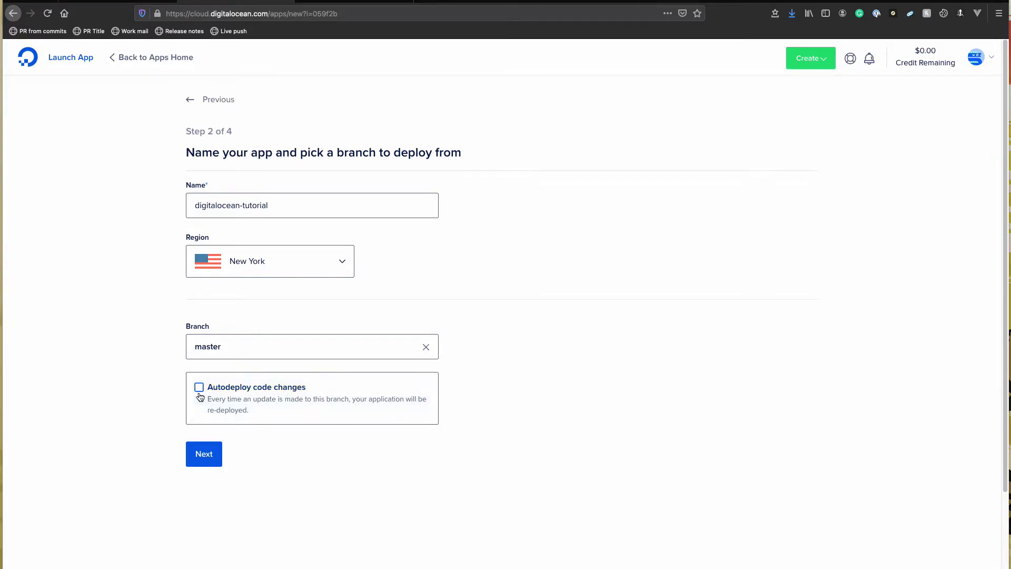
{"action": "left_click", "coordinate": [199, 388]}
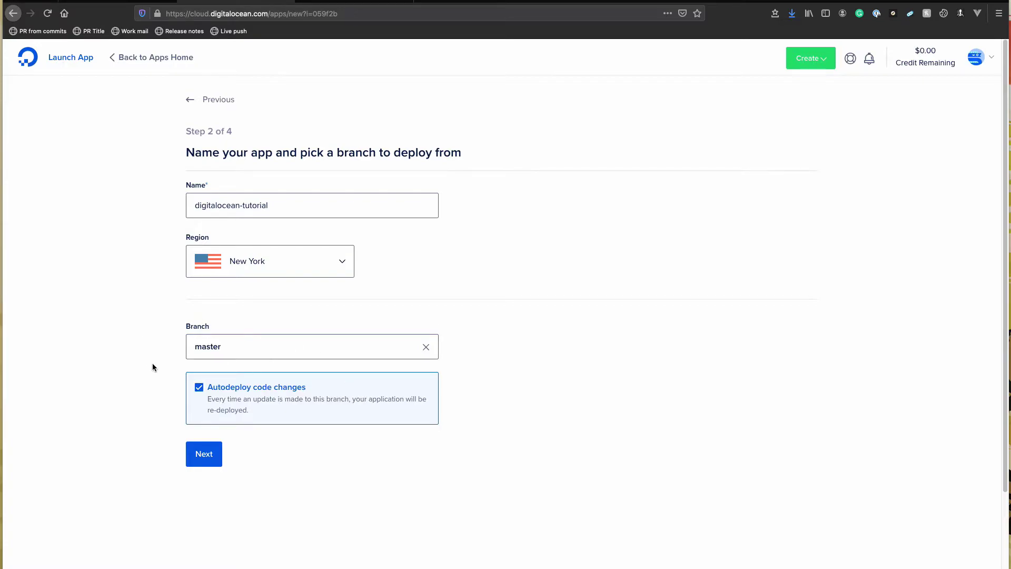
{"action": "left_click", "coordinate": [202, 461]}
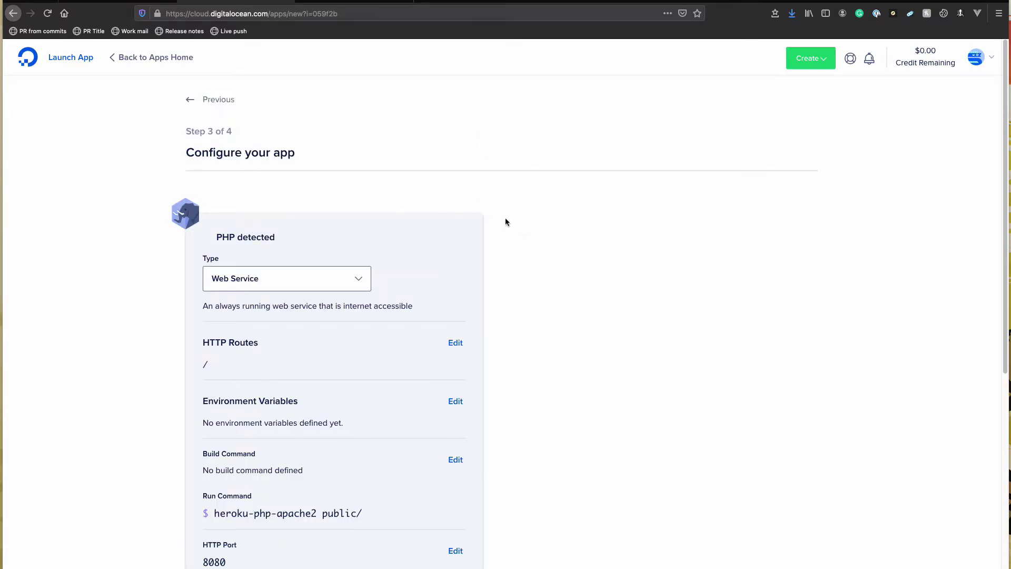
- Review the detected PHP web service settings and check the Existing Database option for adding a database
{"action": "scroll", "coordinate": [266, 225], "scroll_direction": "down", "scroll_amount": 3}
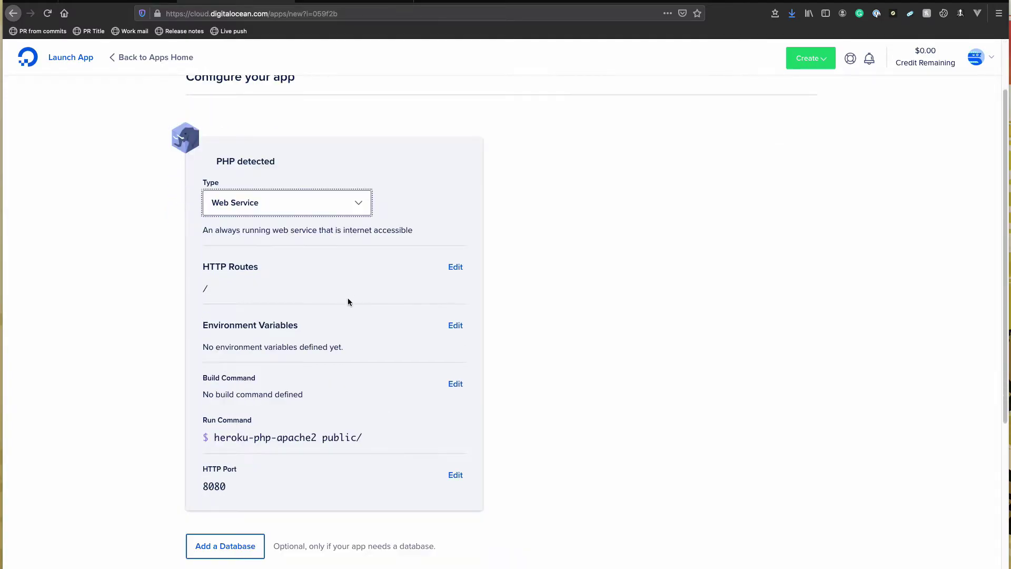
{"action": "scroll", "coordinate": [277, 292], "scroll_direction": "down", "scroll_amount": 1}
{"action": "scroll", "coordinate": [284, 299], "scroll_direction": "down", "scroll_amount": 1}
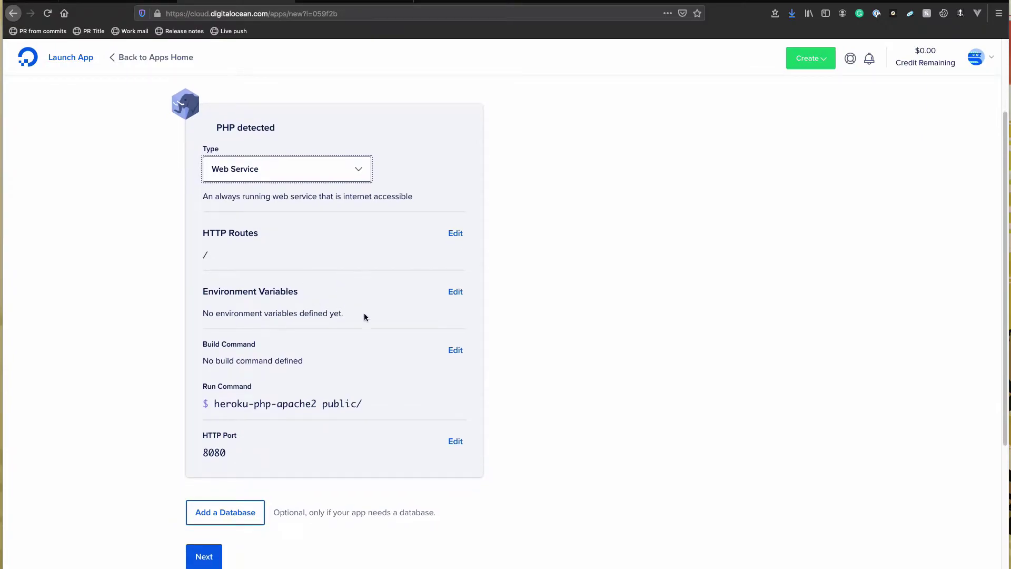
{"action": "scroll", "coordinate": [364, 312], "scroll_direction": "down", "scroll_amount": 4}
{"action": "left_click", "coordinate": [245, 449]}
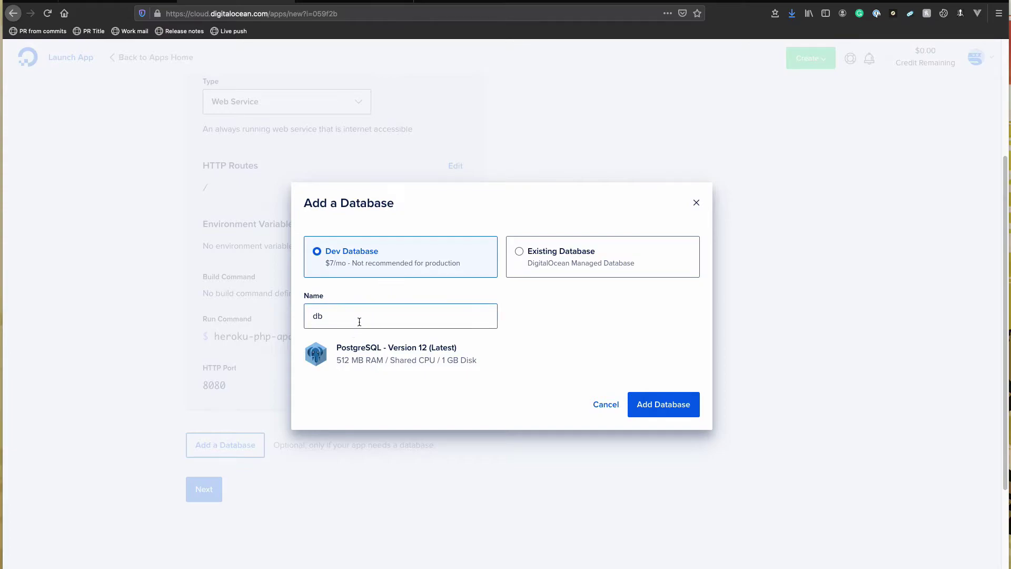
{"action": "left_click", "coordinate": [602, 273]}
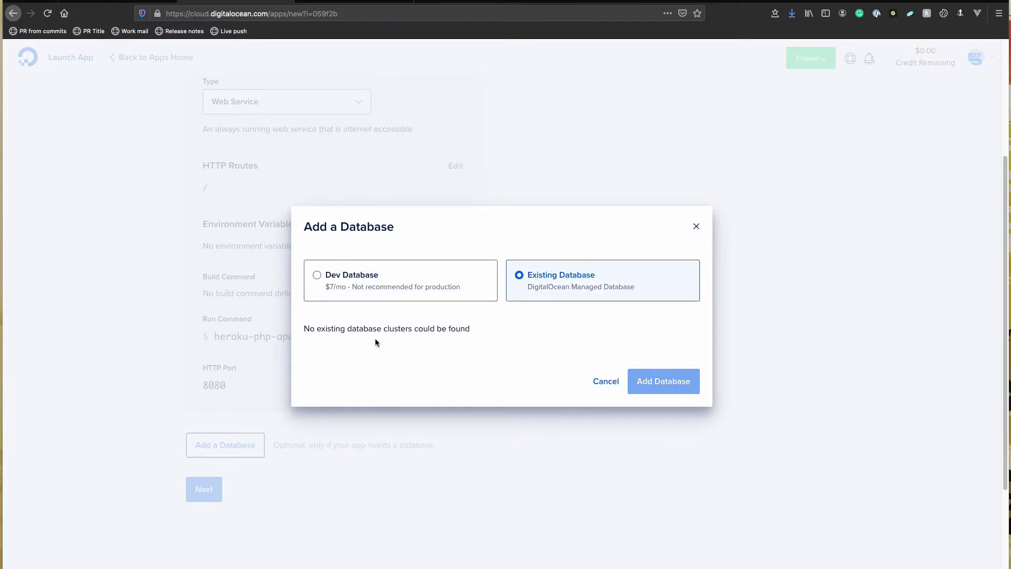
{"action": "left_click_drag", "start_coordinate": [430, 328], "coordinate": [542, 330]}
{"action": "left_click", "coordinate": [500, 337]}
- Add a PostgreSQL Dev Database named db to the app
{"action": "left_click", "coordinate": [362, 286]}
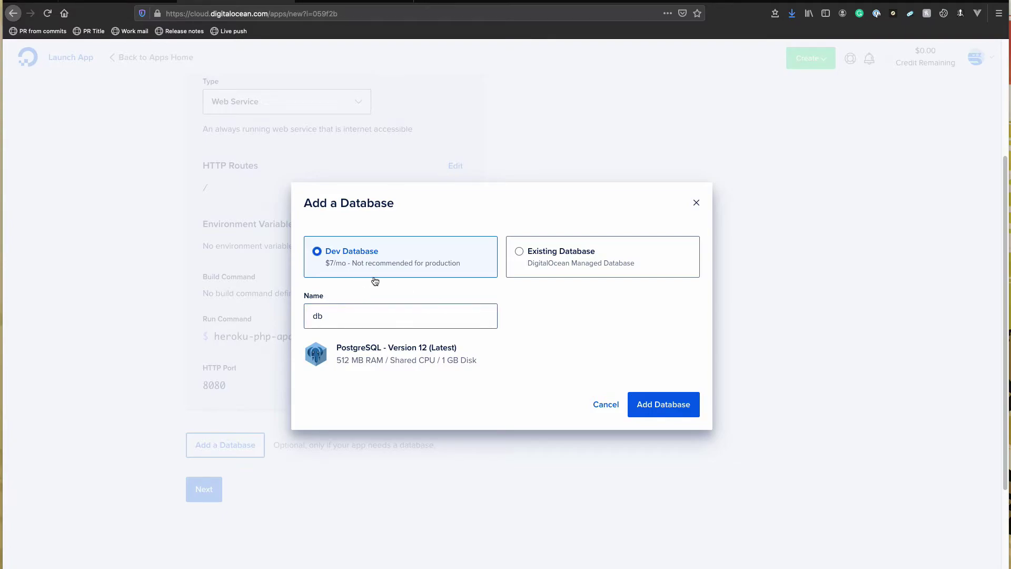
{"action": "left_click_drag", "start_coordinate": [363, 320], "coordinate": [304, 315]}
{"action": "left_click", "coordinate": [339, 320]}
{"action": "double_click", "coordinate": [340, 318]}
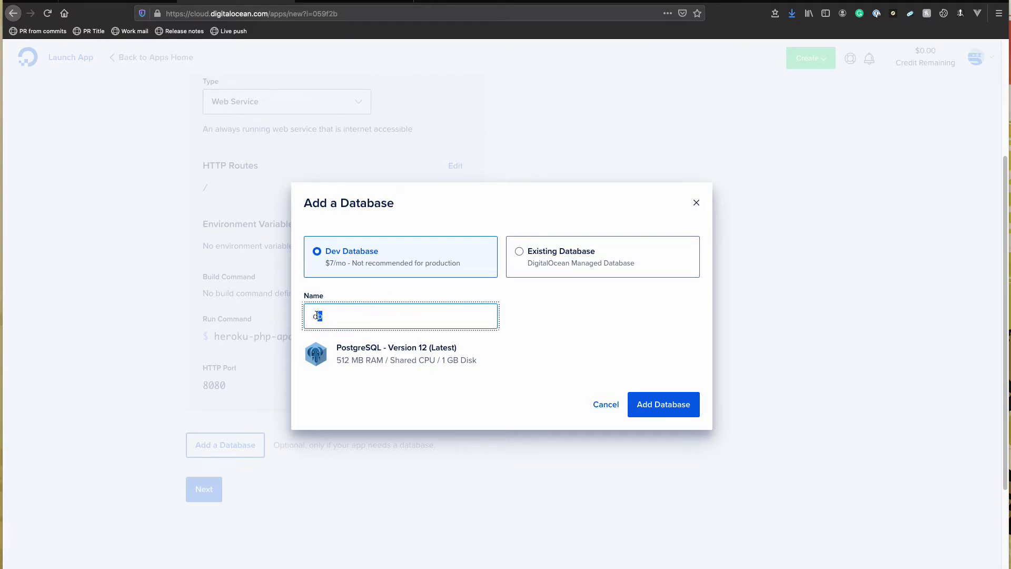
{"action": "left_click", "coordinate": [314, 315]}
{"action": "left_click_drag", "start_coordinate": [336, 320], "coordinate": [314, 315]}
{"action": "left_click", "coordinate": [331, 314]}
{"action": "left_click", "coordinate": [659, 409]}
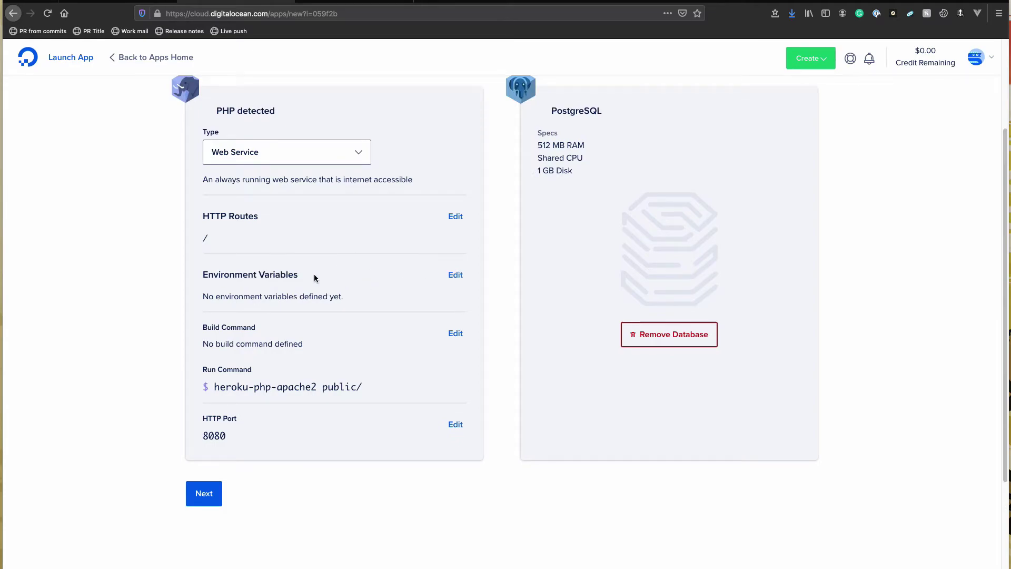
- Enter an environment variable for the PHP web service with the key APP_URL and the value ${APP_URL}/
{"action": "scroll", "coordinate": [327, 280], "scroll_direction": "up", "scroll_amount": 3}
{"action": "scroll", "coordinate": [345, 282], "scroll_direction": "down", "scroll_amount": 4}
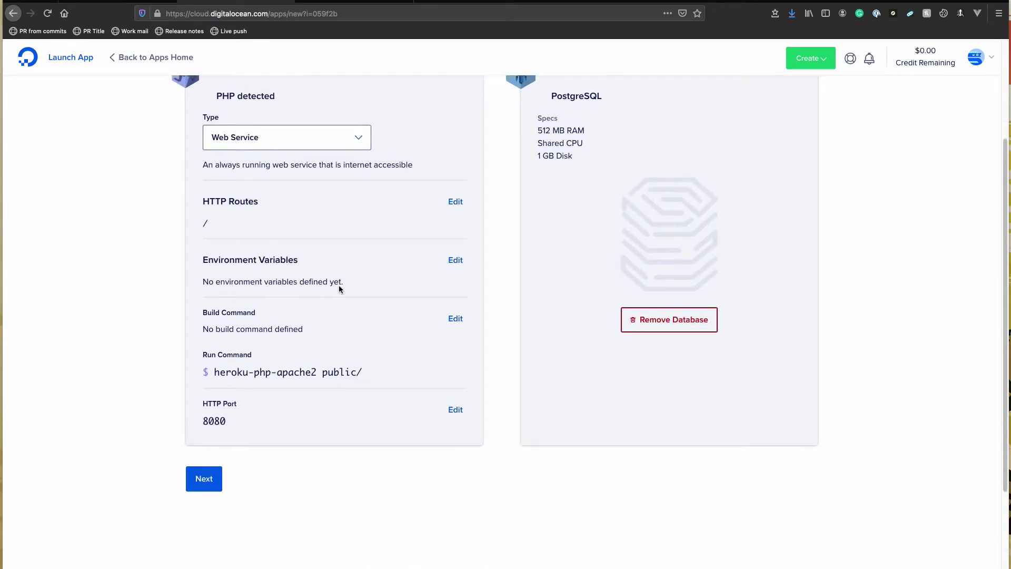
{"action": "scroll", "coordinate": [339, 285], "scroll_direction": "up", "scroll_amount": 1}
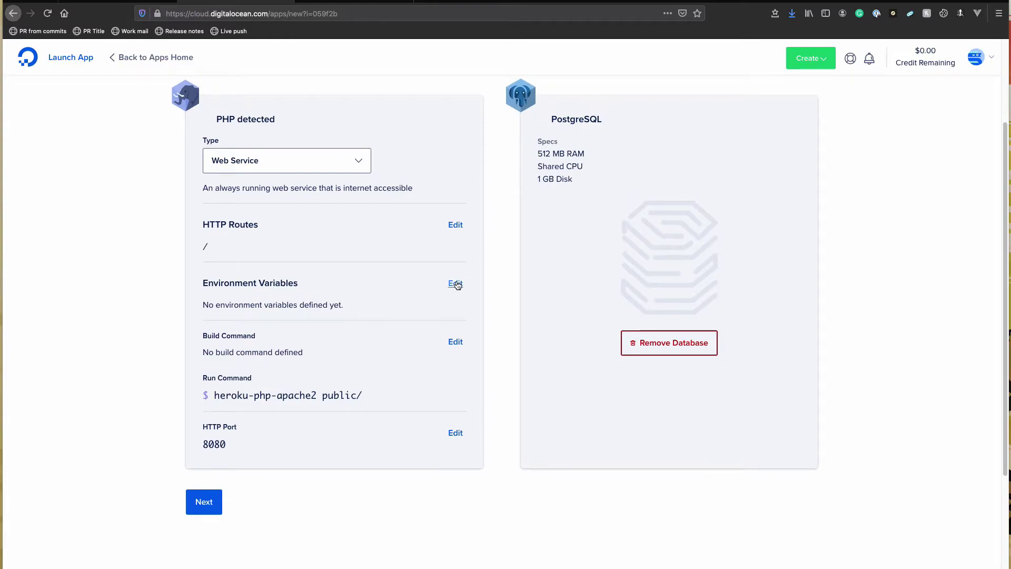
{"action": "left_click_drag", "start_coordinate": [298, 288], "coordinate": [172, 284]}
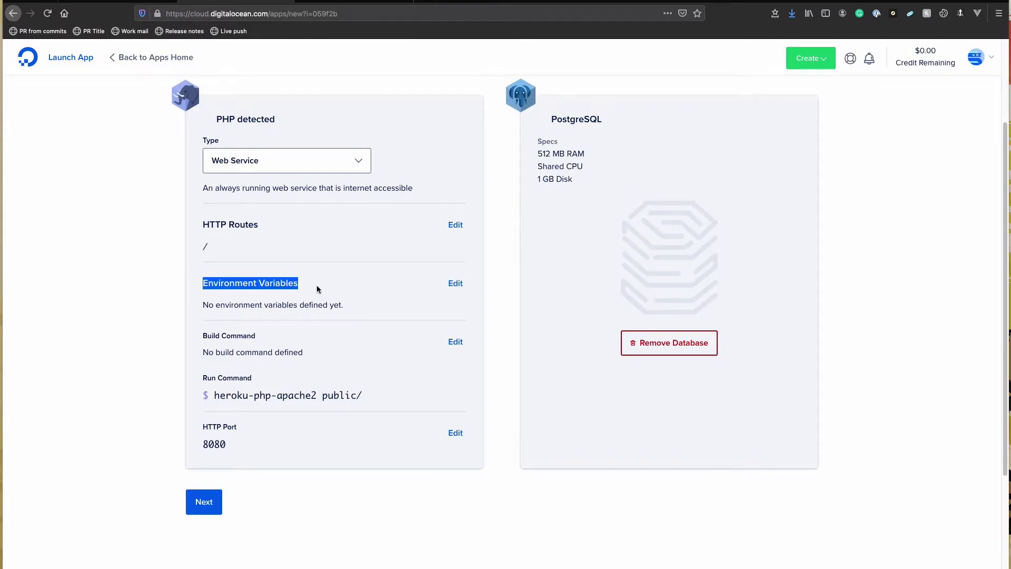
{"action": "left_click", "coordinate": [431, 288]}
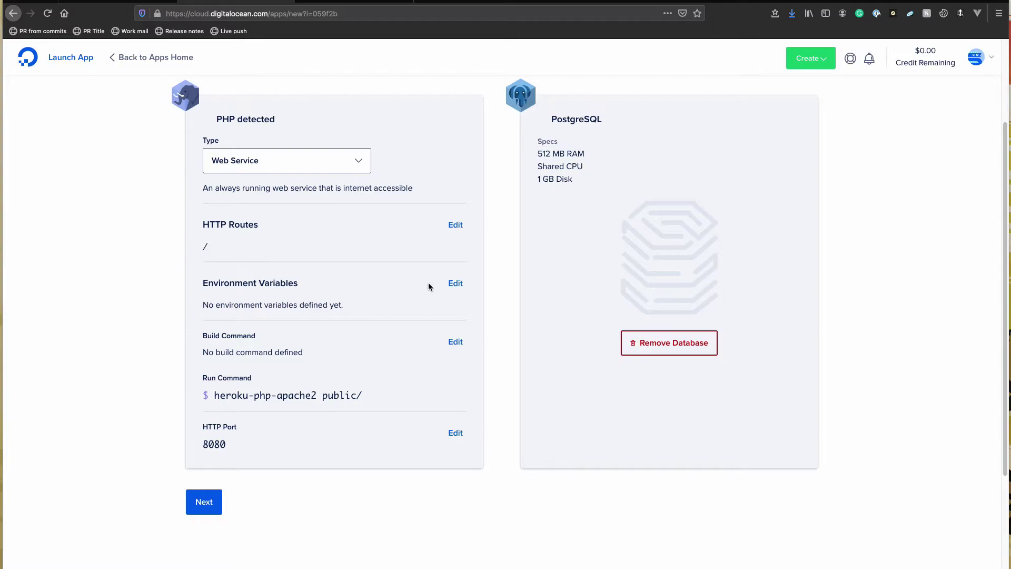
{"action": "left_click", "coordinate": [455, 283]}
{"action": "left_click", "coordinate": [291, 327]}
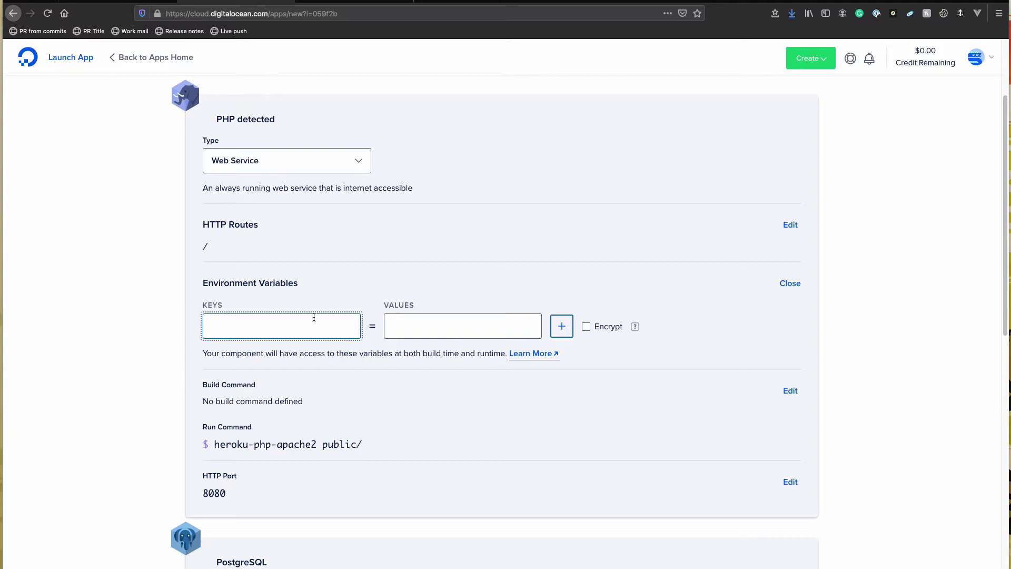
{"action": "type", "text": "APP"}
{"action": "key", "text": "BackSpace"}
{"action": "type", "text": "_URL"}
{"action": "key", "text": "Tab"}
{"action": "type", "text": "${APP_URL"}
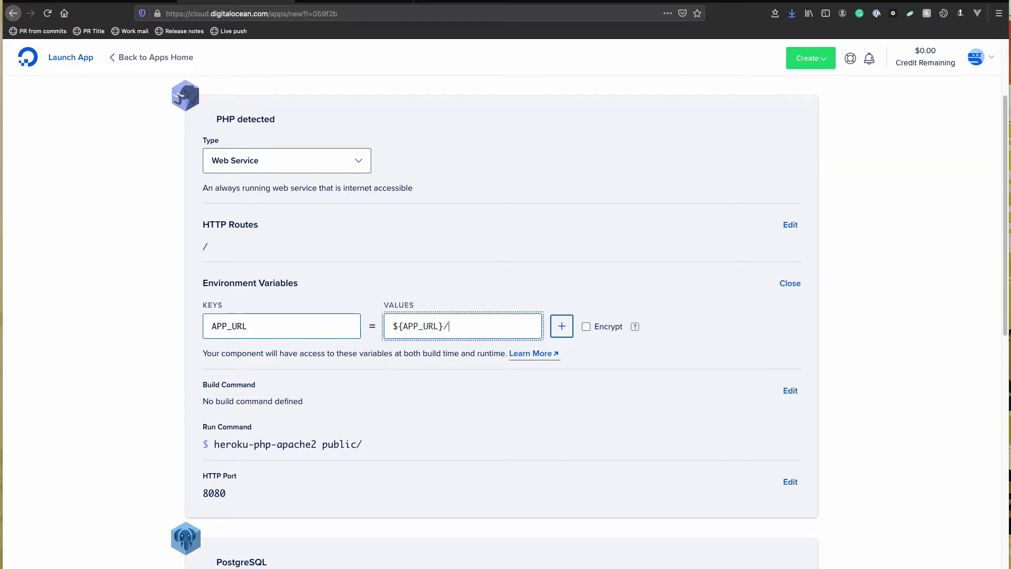
- Correct the APP_URL value to ${APP_URL} and add three blank environment variable rows below it
{"action": "key", "text": "BackSpace"}
{"action": "key", "text": "BackSpace"}
{"action": "left_click", "coordinate": [561, 328]}
{"action": "left_click", "coordinate": [561, 362]}
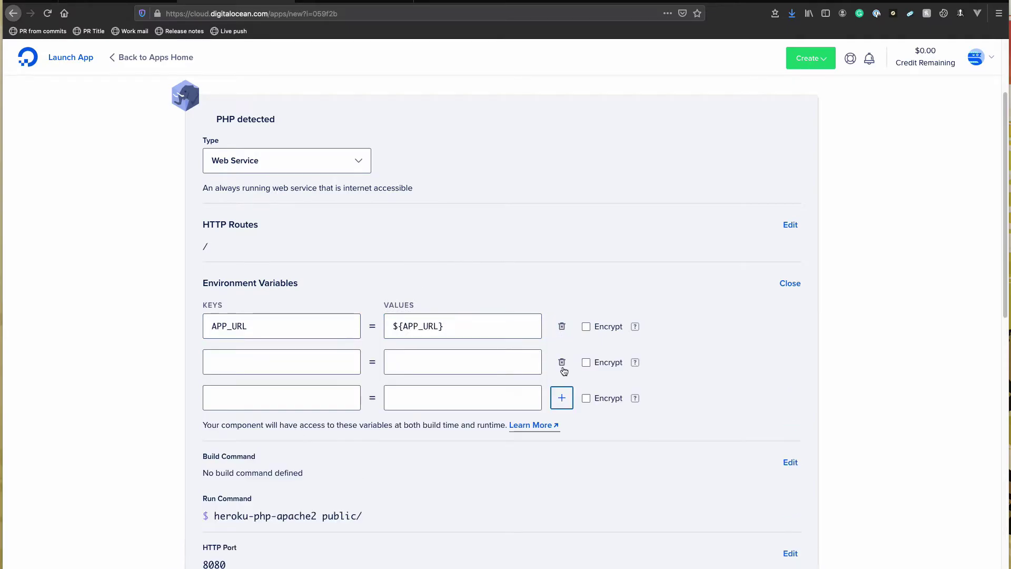
{"action": "left_click", "coordinate": [562, 398]}
- Add an APP_KEY environment variable in the second row and paste the application's secret key as its value
{"action": "left_click", "coordinate": [268, 369]}
{"action": "type", "text": "A"}
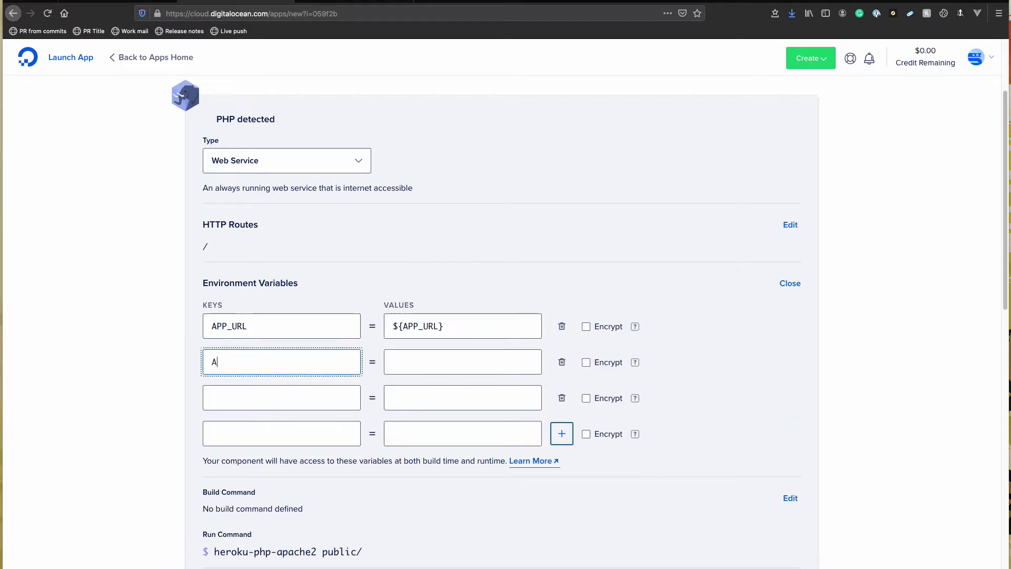
{"action": "type", "text": "PP_E"}
{"action": "type", "text": "LEY"}
{"action": "key", "text": "Tab"}
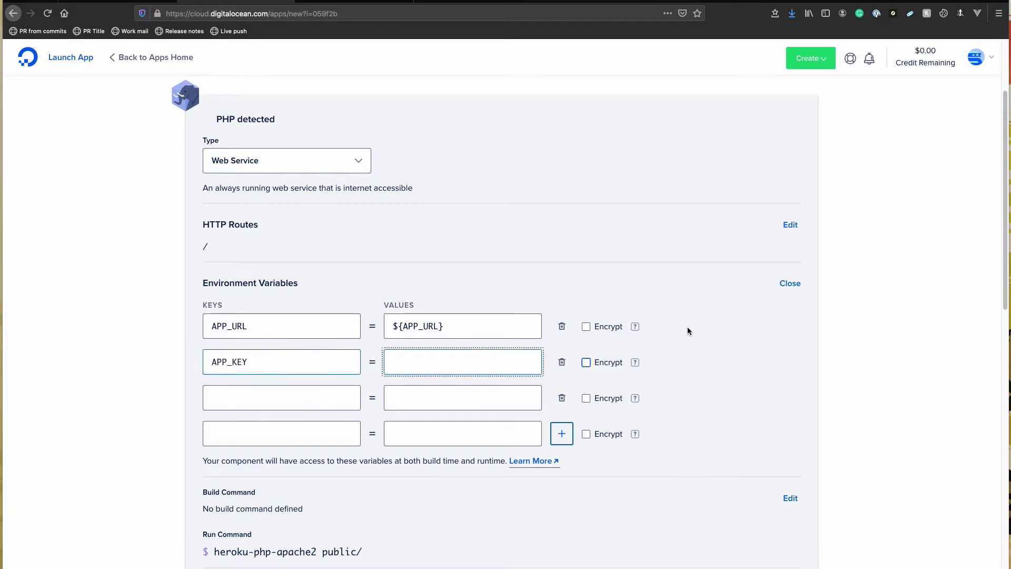
{"action": "key", "text": "super+Tab"}
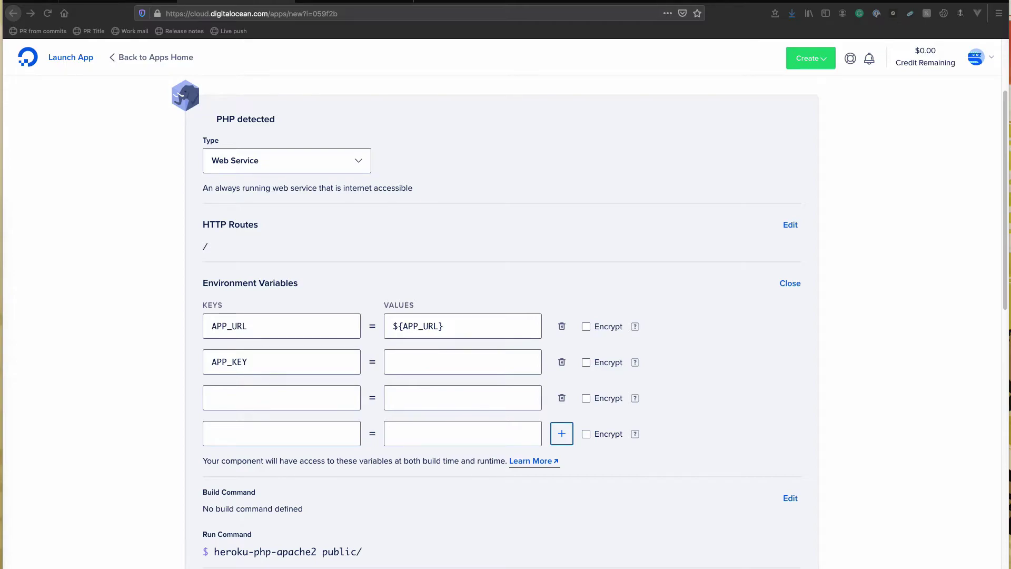
{"action": "left_click", "coordinate": [483, 363]}
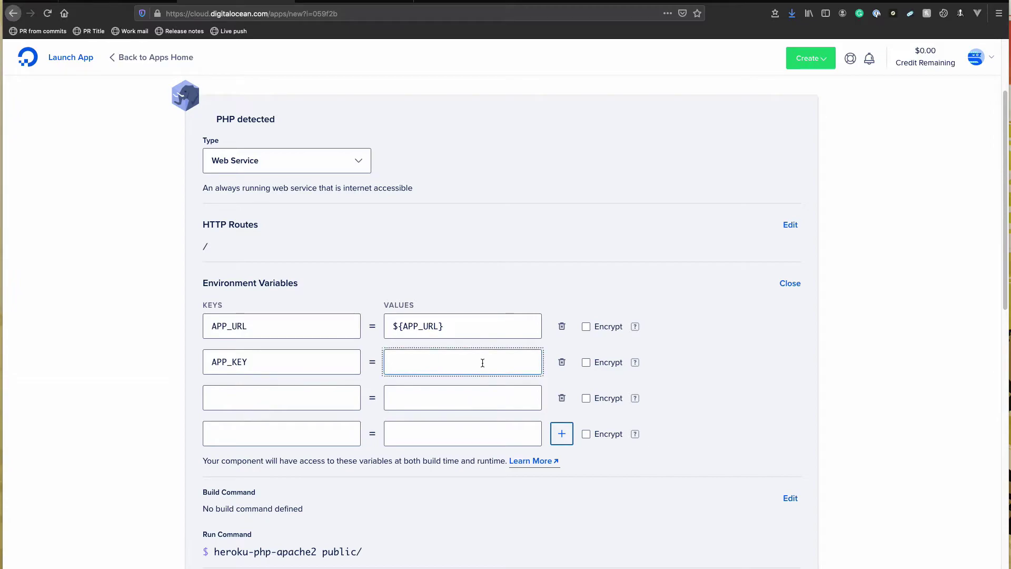
{"action": "key", "text": "ctrl+v"}
{"action": "key", "text": "ctrl+a"}
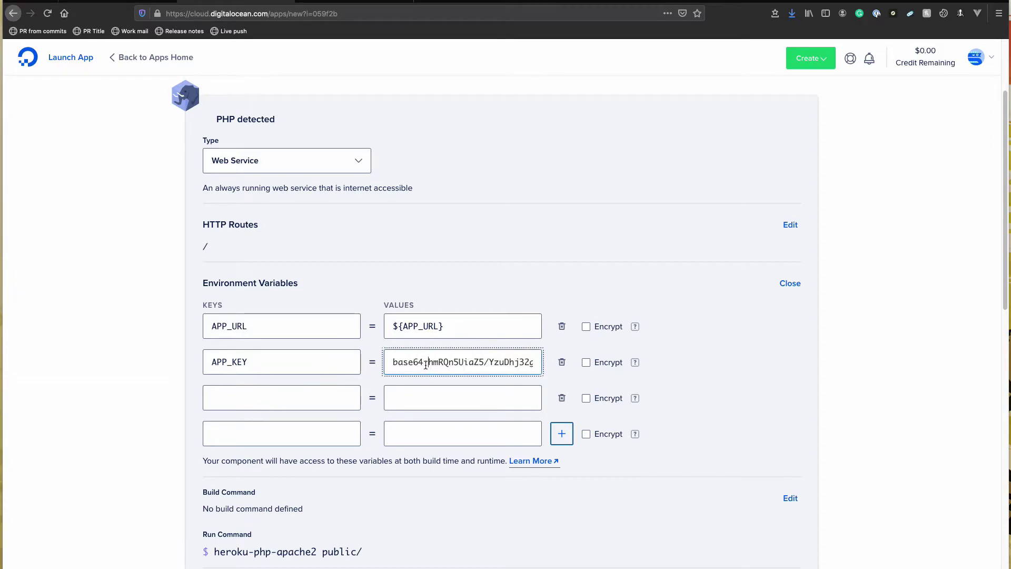
- Check the added database's type, and enter an environment variable in the third row with key DB_CONNECION and value pgsql
{"action": "left_click", "coordinate": [294, 395]}
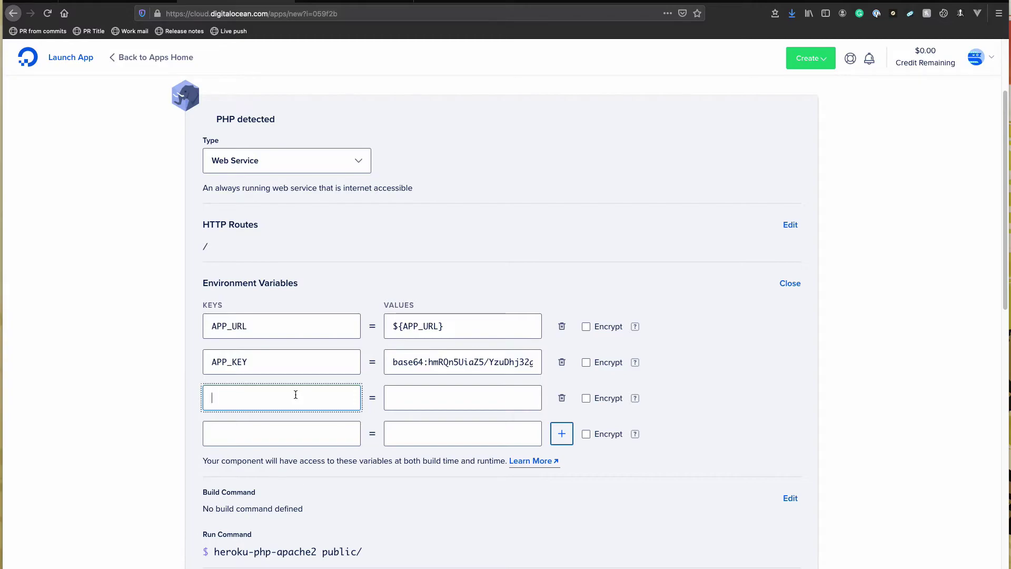
{"action": "type", "text": "DB_CONNECION"}
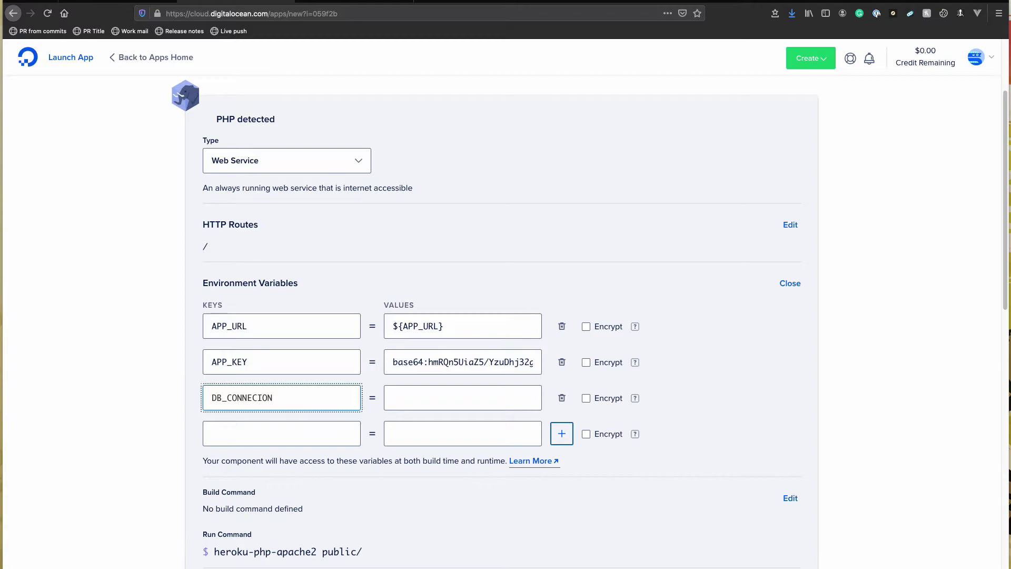
{"action": "scroll", "coordinate": [440, 239], "scroll_direction": "down", "scroll_amount": 6}
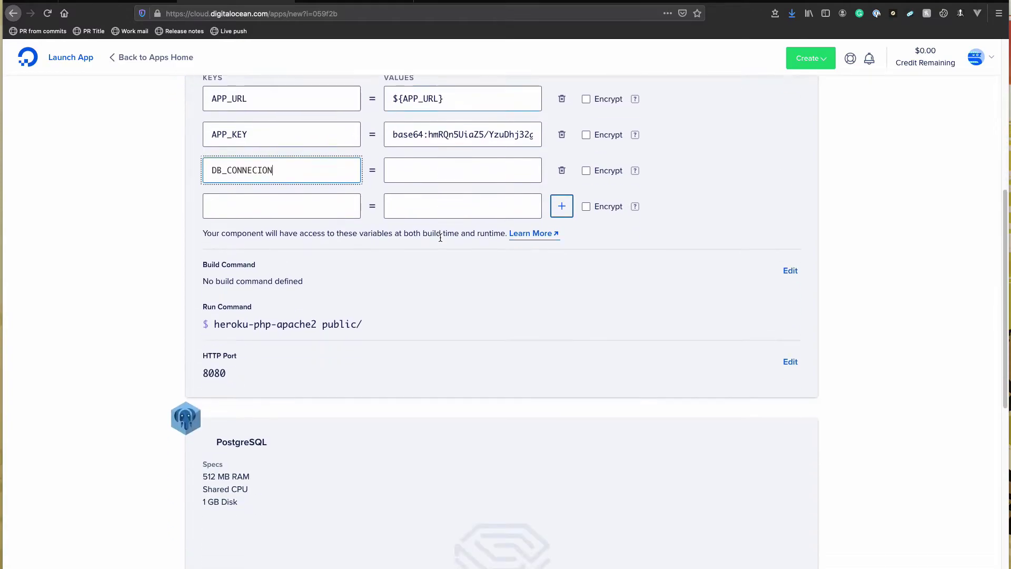
{"action": "left_click_drag", "start_coordinate": [217, 349], "coordinate": [252, 349]}
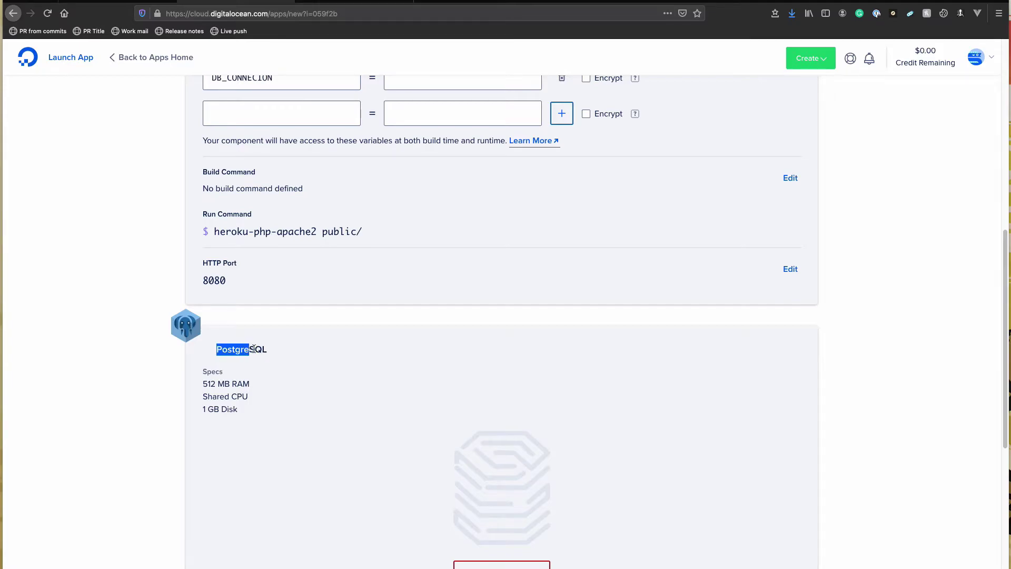
{"action": "left_click", "coordinate": [282, 349]}
{"action": "scroll", "coordinate": [286, 349], "scroll_direction": "up", "scroll_amount": 5}
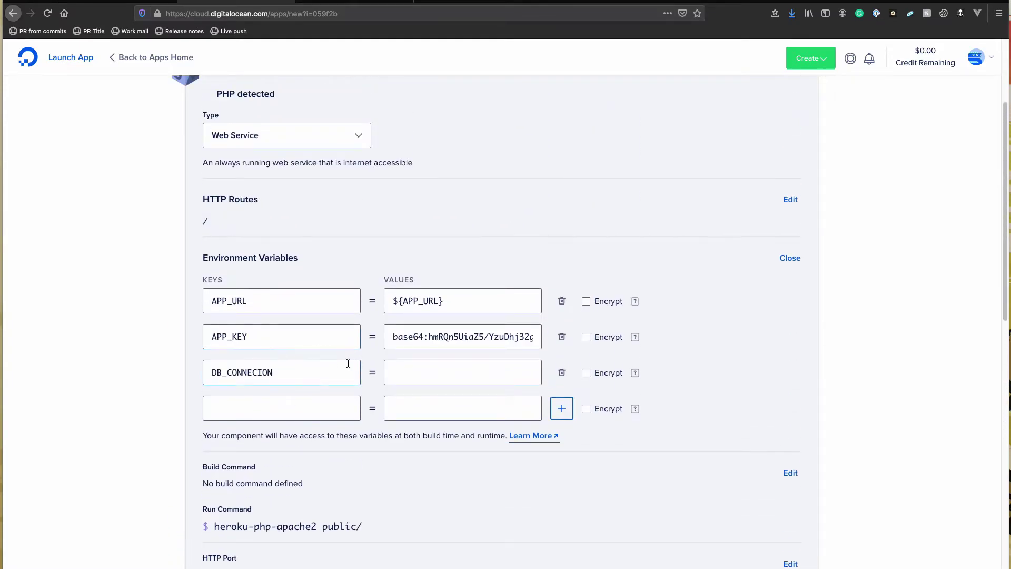
{"action": "scroll", "coordinate": [311, 395], "scroll_direction": "down", "scroll_amount": 1}
{"action": "scroll", "coordinate": [291, 403], "scroll_direction": "down", "scroll_amount": 1}
{"action": "scroll", "coordinate": [258, 437], "scroll_direction": "up", "scroll_amount": 2}
{"action": "left_click", "coordinate": [474, 364]}
{"action": "type", "text": "ps"}
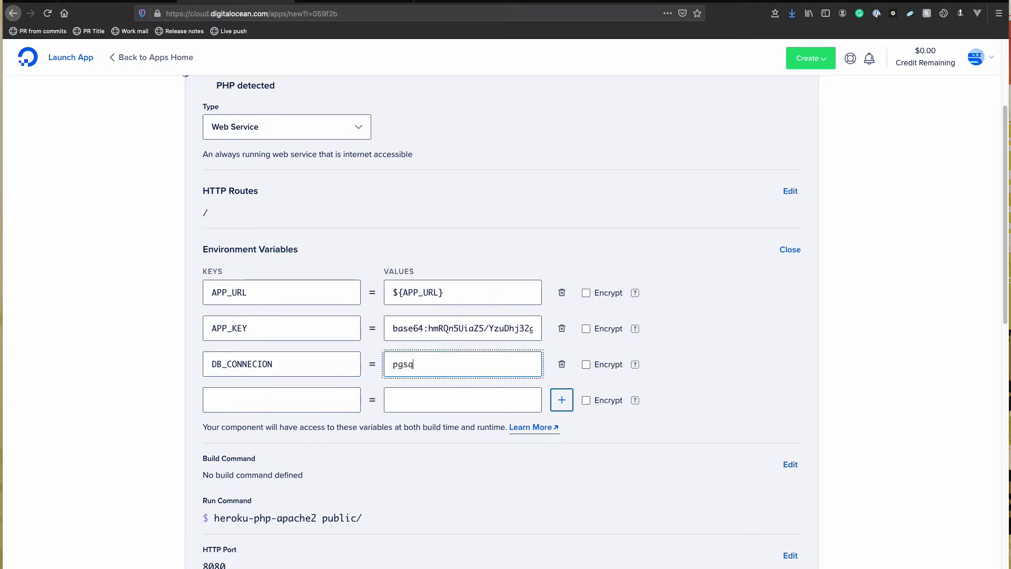
- Correct the misspelled database connection key to DB_CONNECTION
{"action": "left_click", "coordinate": [294, 396]}
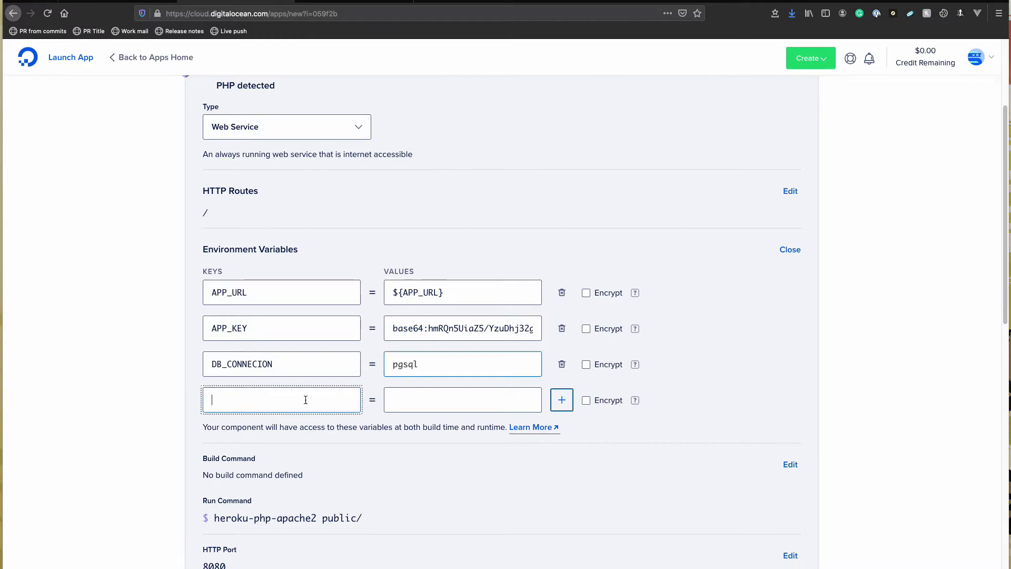
{"action": "left_click", "coordinate": [256, 364]}
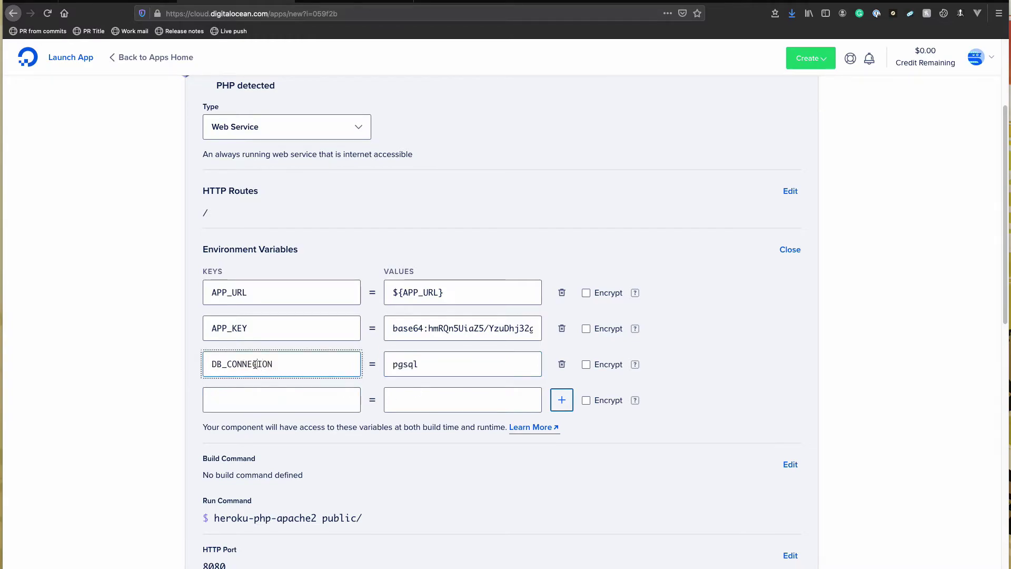
{"action": "type", "text": "T"}
- Add an environment variable with the key DATABASE_URL and the value ${db.DATABASE_URL}
{"action": "left_click", "coordinate": [310, 403]}
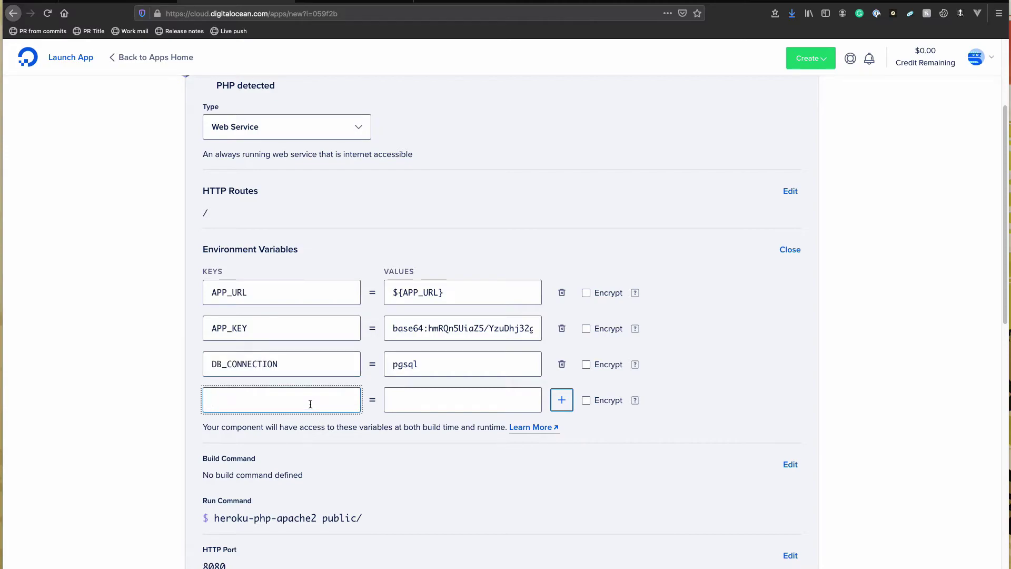
{"action": "type", "text": "DATABASE_URL"}
{"action": "key", "text": "Tab"}
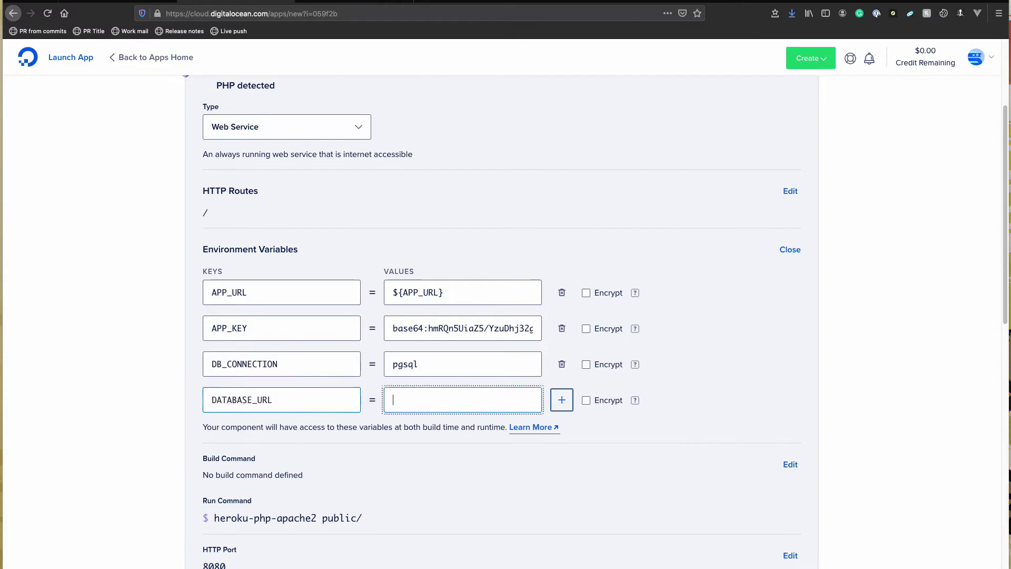
{"action": "type", "text": "${db.DATABASE_URL"}
- Add five blank environment variable rows below DATABASE_URL
{"action": "left_click", "coordinate": [561, 403]}
{"action": "left_click", "coordinate": [562, 436]}
{"action": "left_click", "coordinate": [562, 473]}
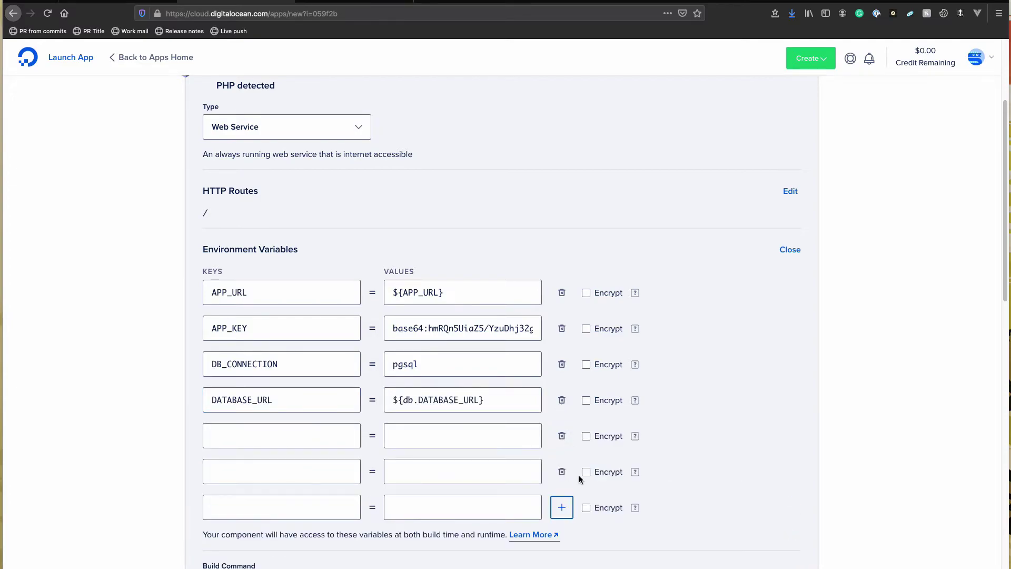
{"action": "scroll", "coordinate": [564, 463], "scroll_direction": "down", "scroll_amount": 3}
{"action": "left_click", "coordinate": [561, 437]}
{"action": "scroll", "coordinate": [570, 452], "scroll_direction": "down", "scroll_amount": 1}
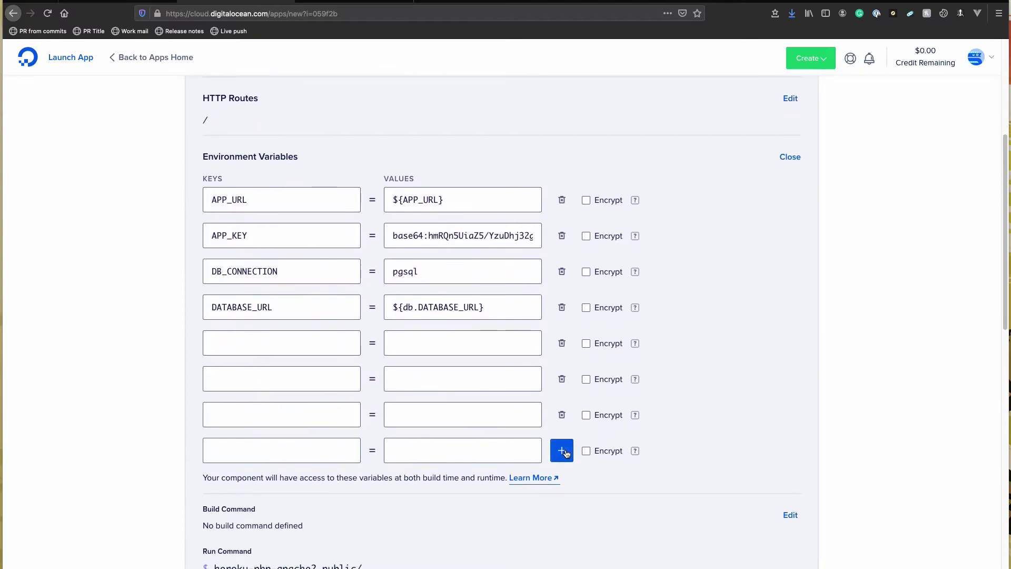
{"action": "left_click", "coordinate": [569, 453]}
- Enter the DB_HOST variable with the value ${db.HOST}, reusing the format of the DATABASE_URL value
{"action": "left_click", "coordinate": [325, 352]}
{"action": "type", "text": "DB_HOST"}
{"action": "triple_click", "coordinate": [481, 307]}
{"action": "key", "text": "ctrl+c"}
{"action": "double_click", "coordinate": [465, 342]}
{"action": "type", "text": "HOST"}
- Fill the values of the four rows below DB_HOST with ${db.PORT}, ${db.DATABASE}, ${db.USERNAME} and ${db.PASSWORD}
{"action": "double_click", "coordinate": [465, 378]}
{"action": "type", "text": "PORT"}
{"action": "double_click", "coordinate": [466, 414]}
{"action": "type", "text": "DATABASE"}
{"action": "double_click", "coordinate": [466, 450]}
{"action": "type", "text": "USERNAME"}
{"action": "double_click", "coordinate": [465, 486]}
{"action": "type", "text": "PASSWORD"}
- Enter the matching keys DB_PORT, DB_DATABASE, DB_USERNAME and DB_PASSWORD for the four remaining database variables
{"action": "left_click", "coordinate": [293, 374]}
{"action": "type", "text": "DB_PORT"}
{"action": "left_click", "coordinate": [282, 414]}
{"action": "type", "text": "DB_DATABASE"}
{"action": "left_click", "coordinate": [281, 450]}
{"action": "type", "text": "DB_USERNAME"}
{"action": "left_click", "coordinate": [282, 485]}
{"action": "type", "text": "DB_PASSWORD"}
{"action": "left_click", "coordinate": [687, 458]}
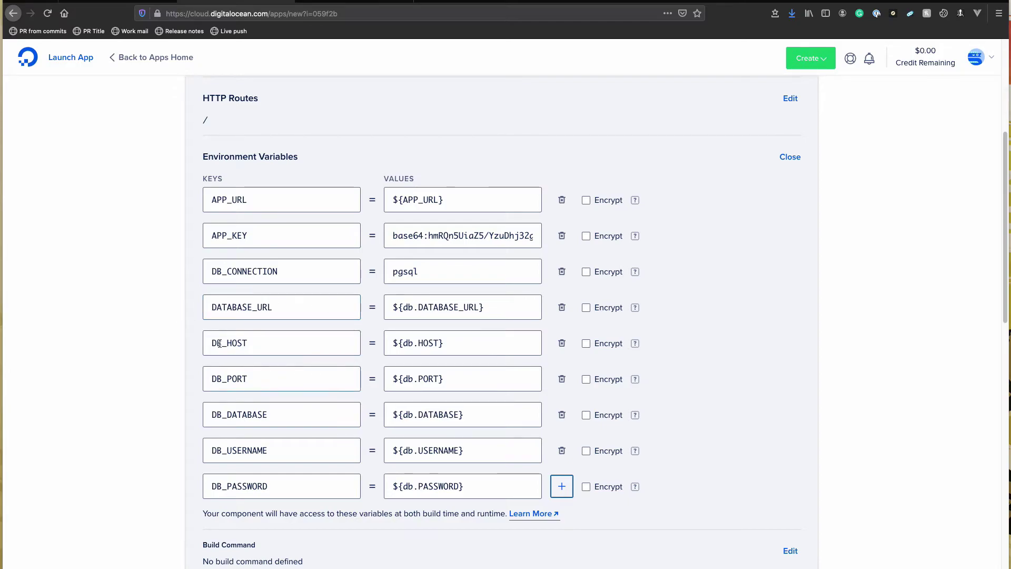
- Set the PHP web service's build command to composer install
{"action": "scroll", "coordinate": [153, 311], "scroll_direction": "down", "scroll_amount": 1}
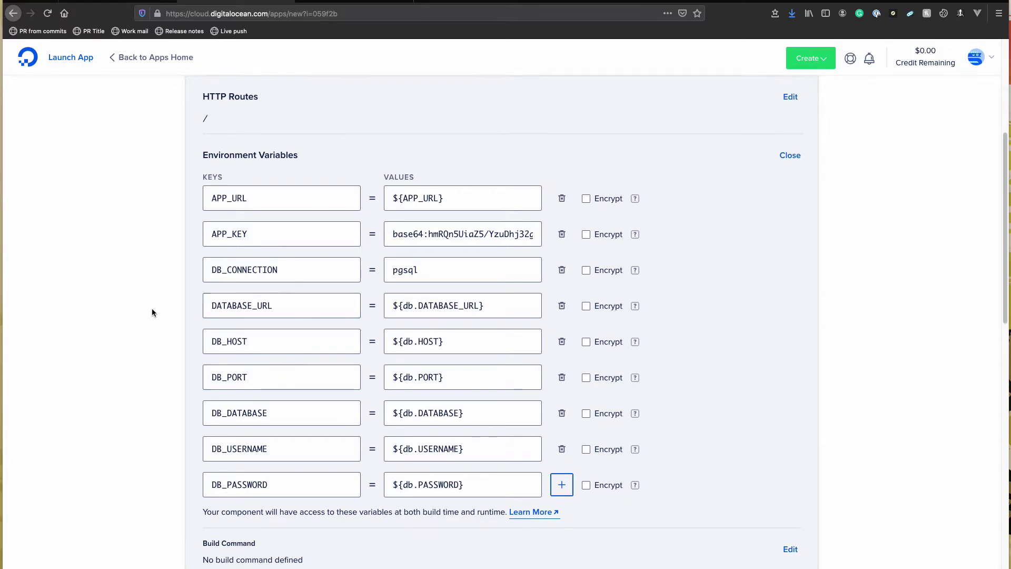
{"action": "scroll", "coordinate": [151, 312], "scroll_direction": "down", "scroll_amount": 3}
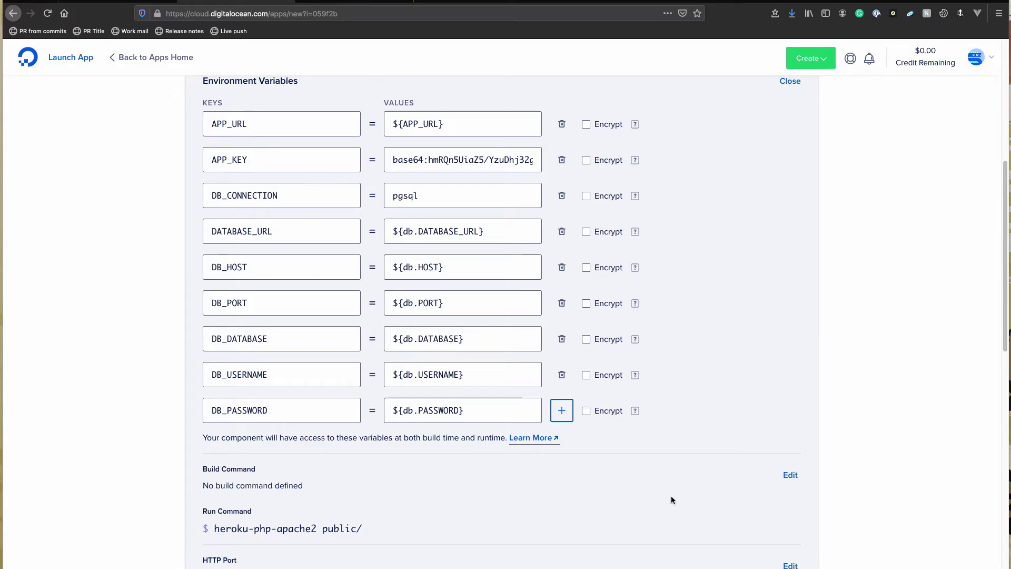
{"action": "scroll", "coordinate": [308, 433], "scroll_direction": "up", "scroll_amount": 3}
{"action": "scroll", "coordinate": [307, 431], "scroll_direction": "down", "scroll_amount": 9}
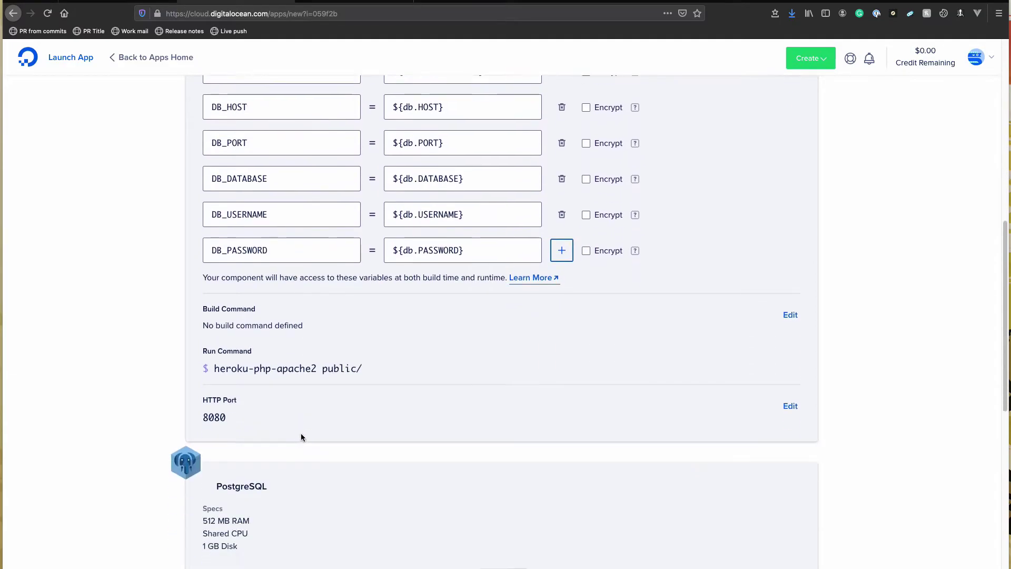
{"action": "left_click", "coordinate": [790, 315]}
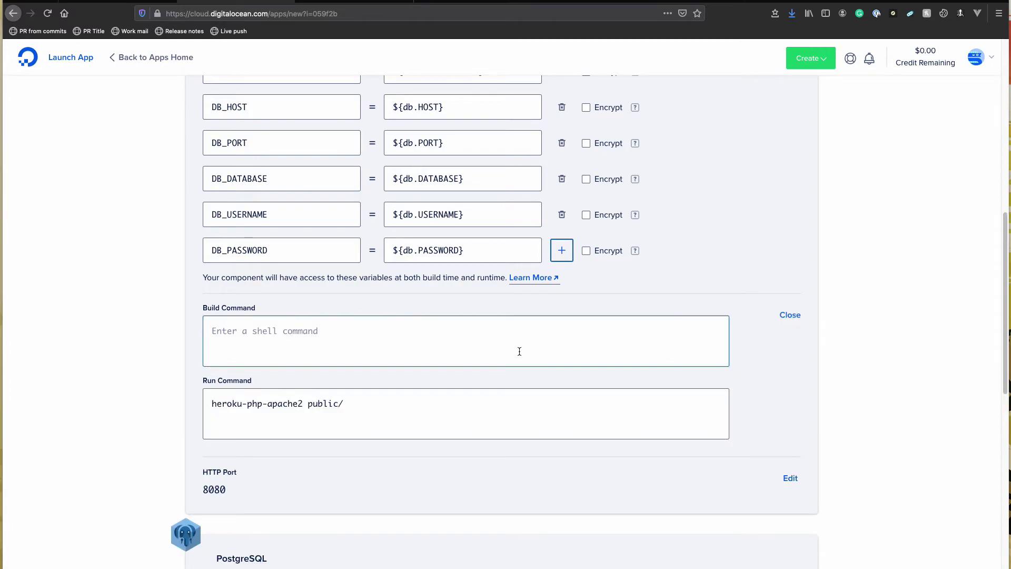
{"action": "type", "text": "composer install"}
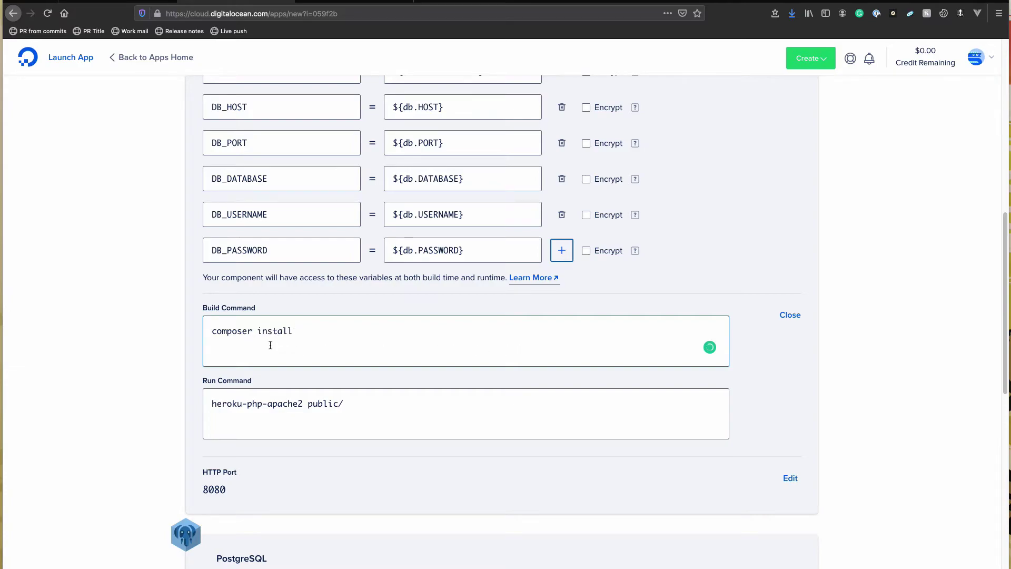
{"action": "left_click_drag", "start_coordinate": [258, 332], "coordinate": [309, 345]}
{"action": "left_click", "coordinate": [303, 349]}
- Insert php artisan migrate --force as a new line before heroku-php-apache2 public/ in the run command
{"action": "left_click", "coordinate": [213, 403]}
{"action": "key", "text": "Return"}
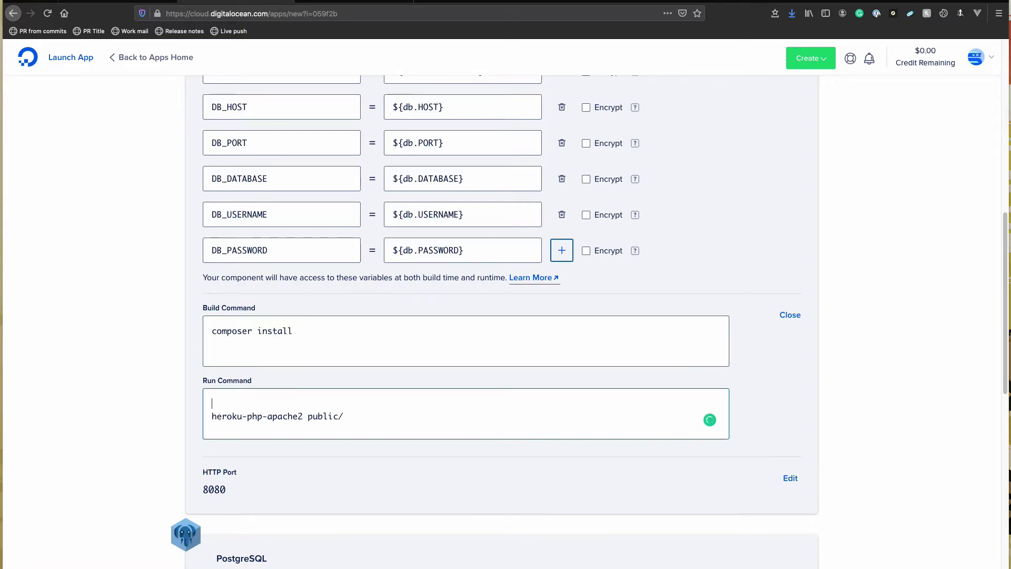
{"action": "type", "text": "php artisan"}
{"action": "type", "text": "migrate --f"}
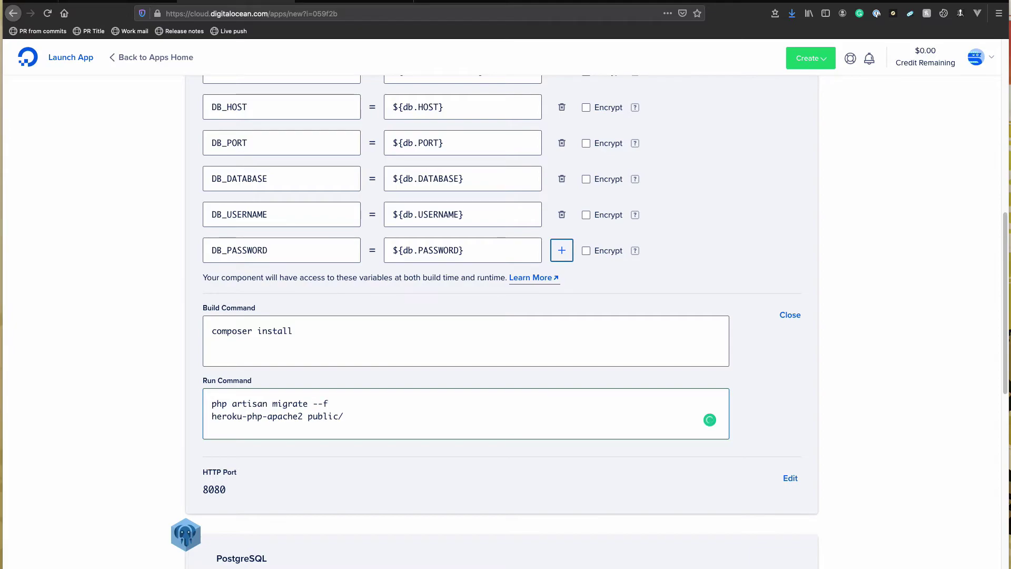
{"action": "type", "text": "orce"}
- Review the completed environment variables and commands, and continue to the plan selection for launching the app
{"action": "scroll", "coordinate": [381, 283], "scroll_direction": "down", "scroll_amount": 5}
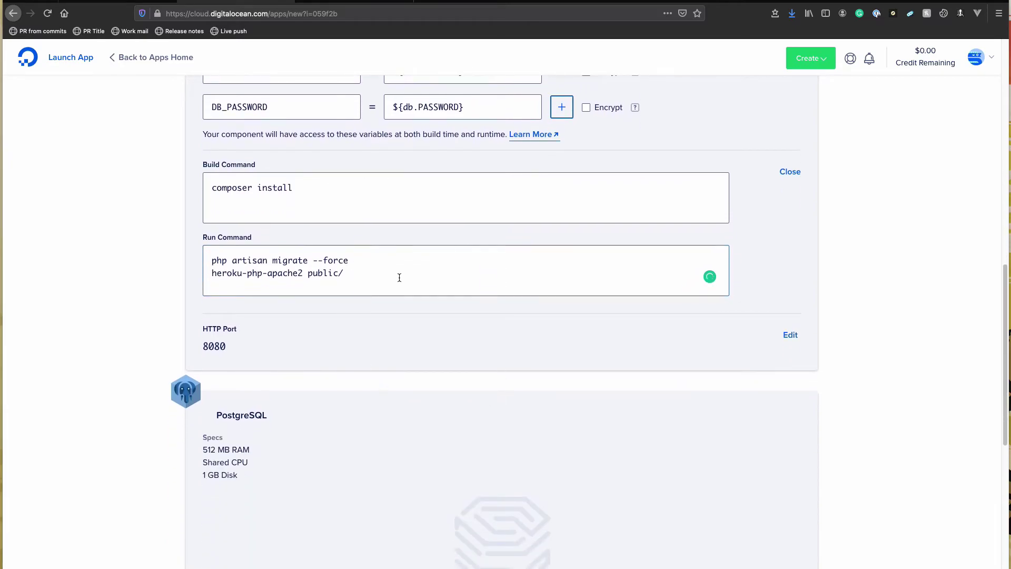
{"action": "scroll", "coordinate": [577, 409], "scroll_direction": "down", "scroll_amount": 10}
{"action": "scroll", "coordinate": [494, 369], "scroll_direction": "up", "scroll_amount": 20}
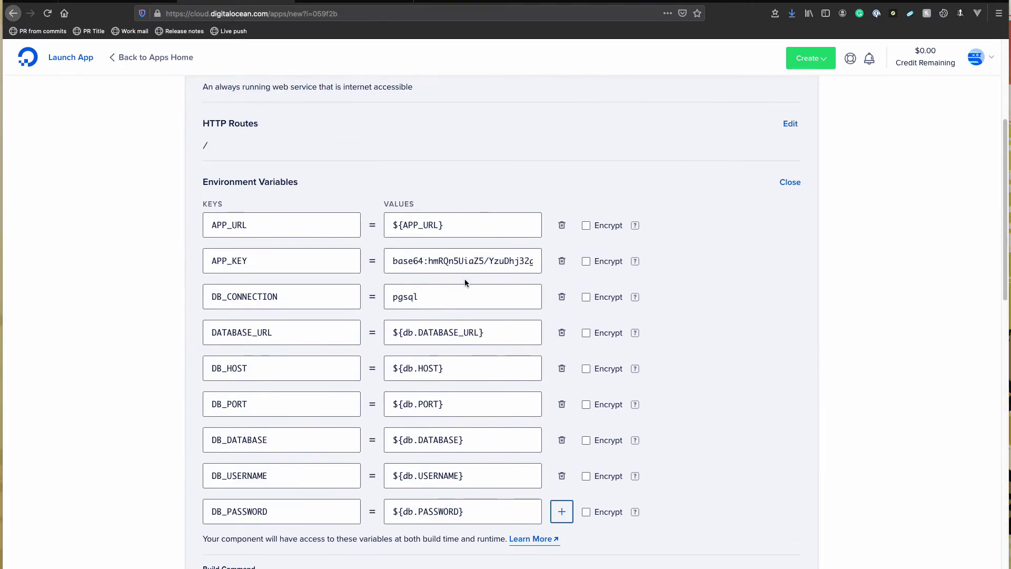
{"action": "scroll", "coordinate": [465, 279], "scroll_direction": "up", "scroll_amount": 3}
{"action": "scroll", "coordinate": [668, 277], "scroll_direction": "down", "scroll_amount": 15}
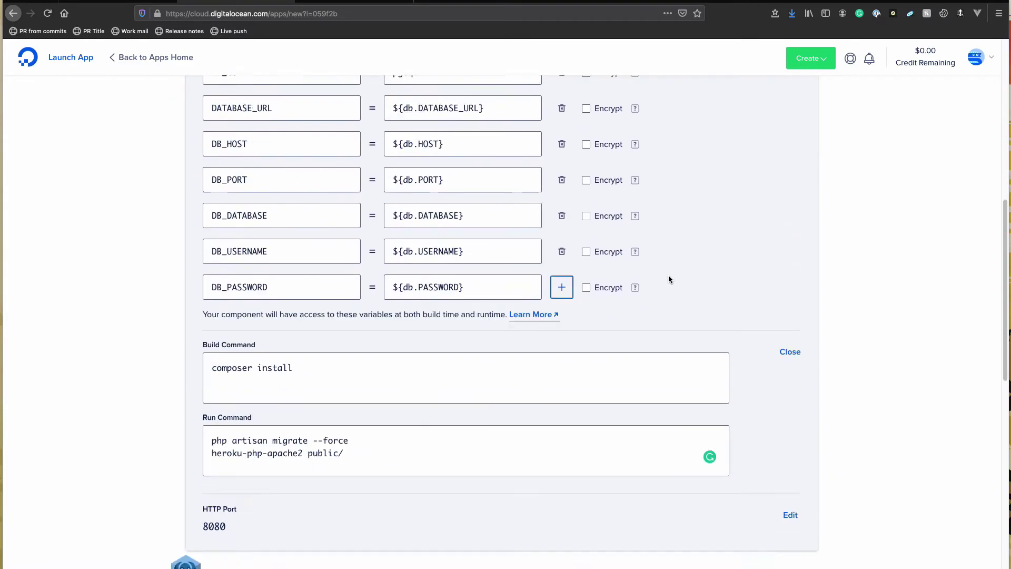
{"action": "left_click", "coordinate": [209, 477]}
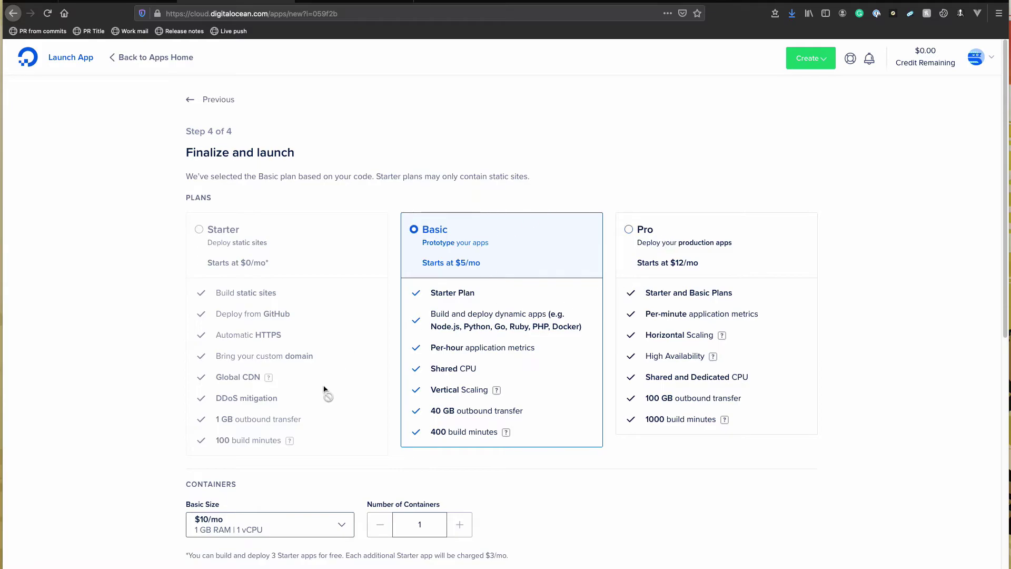
- Examine the available plans and the container sizes offered with the Basic plan
{"action": "scroll", "coordinate": [255, 522], "scroll_direction": "down", "scroll_amount": 1}
{"action": "left_click", "coordinate": [254, 521]}
{"action": "scroll", "coordinate": [250, 463], "scroll_direction": "down", "scroll_amount": 3}
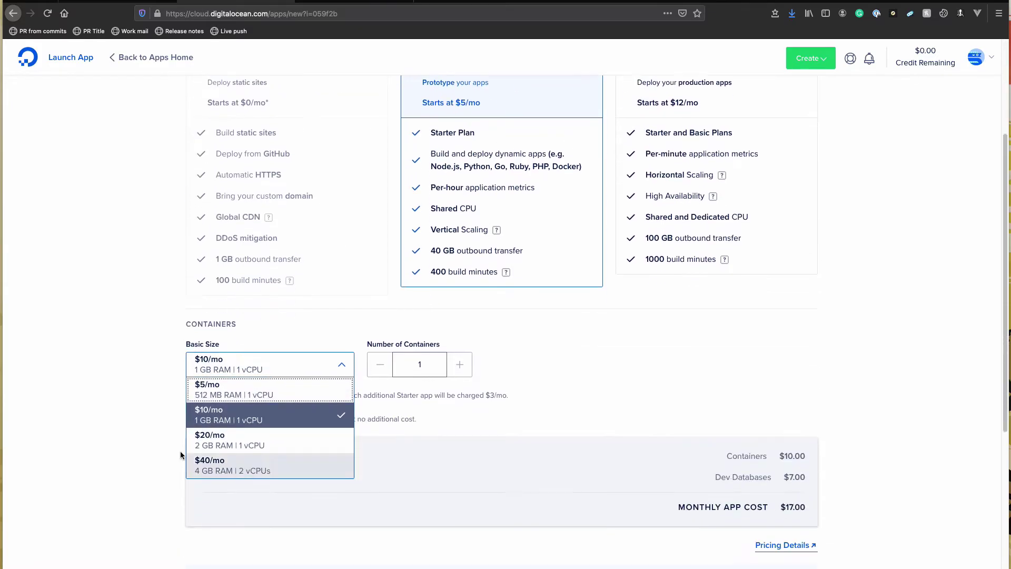
{"action": "left_click", "coordinate": [300, 354]}
{"action": "scroll", "coordinate": [300, 354], "scroll_direction": "up", "scroll_amount": 3}
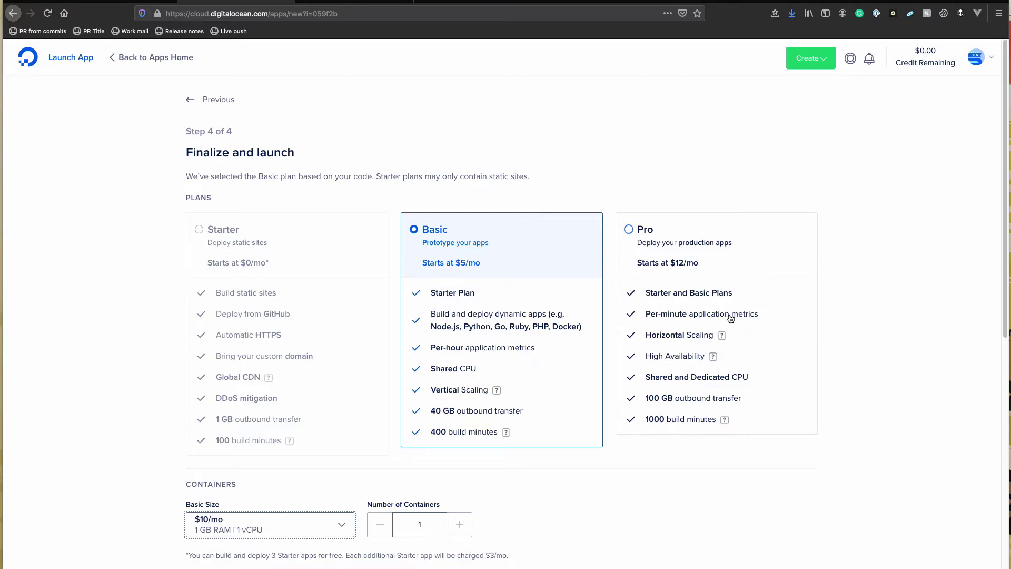
{"action": "scroll", "coordinate": [383, 358], "scroll_direction": "down", "scroll_amount": 2}
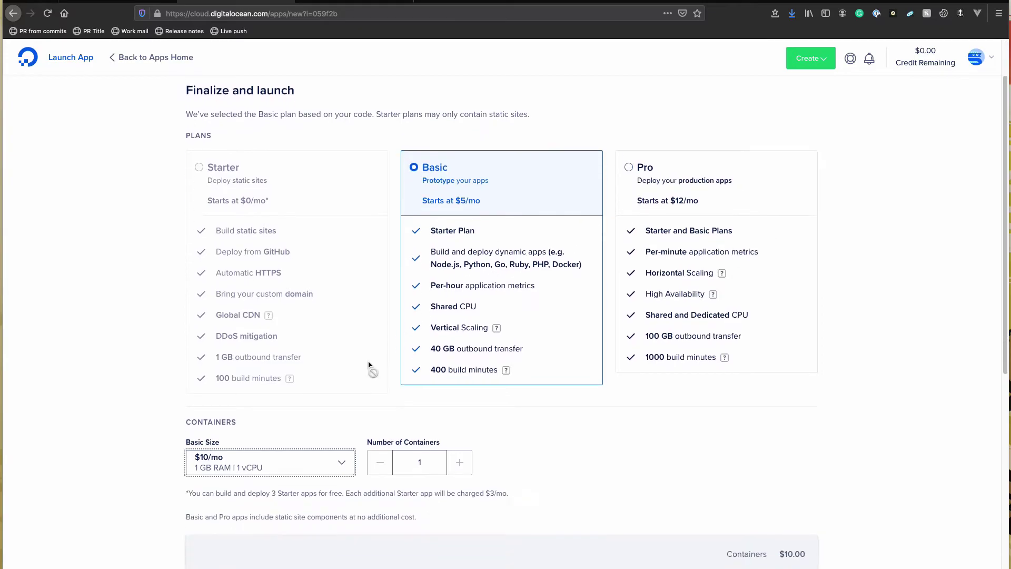
{"action": "left_click", "coordinate": [275, 432]}
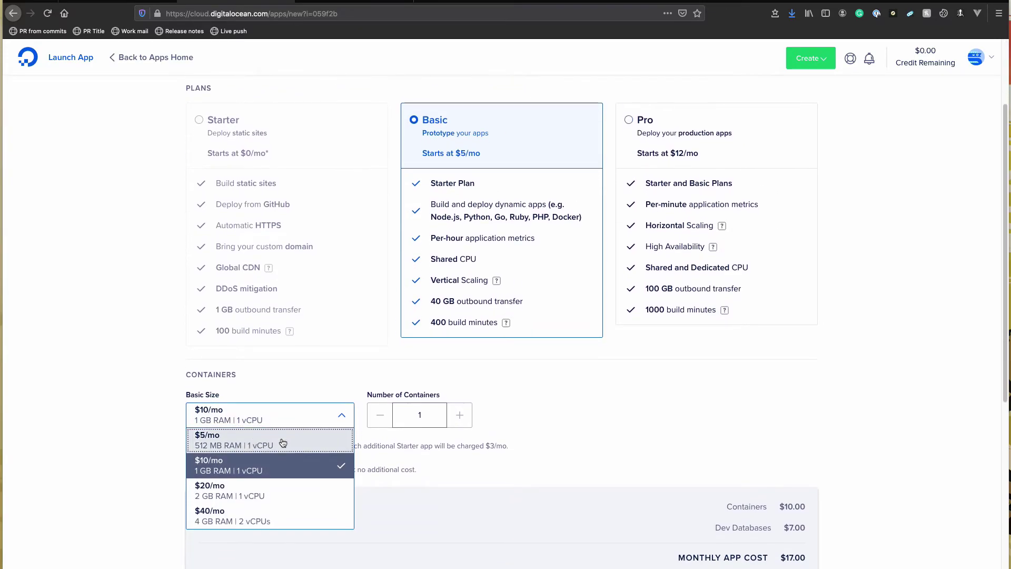
- Select the Pro plan and examine the container sizes it offers
{"action": "key", "text": "Right"}
{"action": "left_click", "coordinate": [340, 417]}
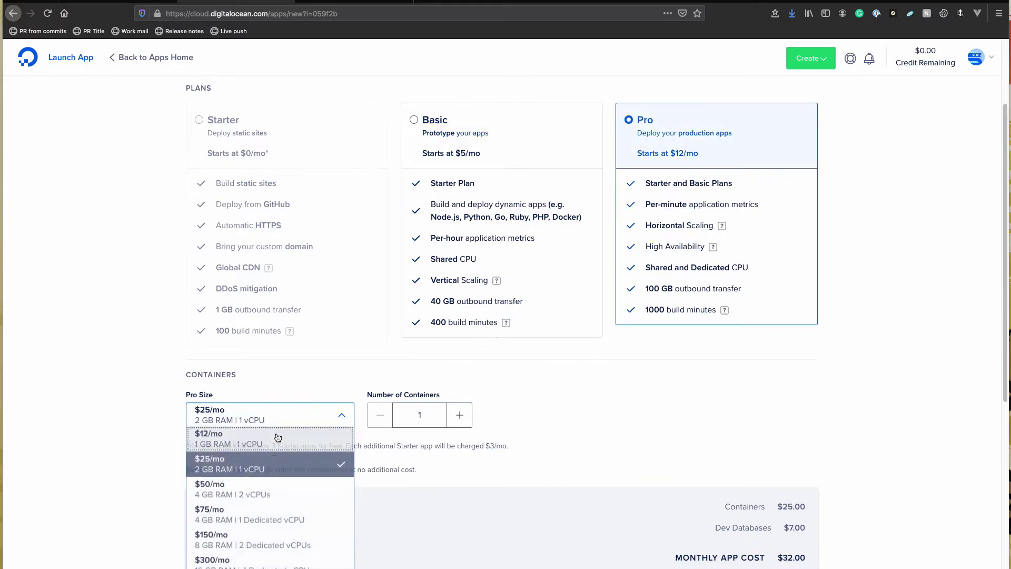
{"action": "scroll", "coordinate": [268, 477], "scroll_direction": "down", "scroll_amount": 2}
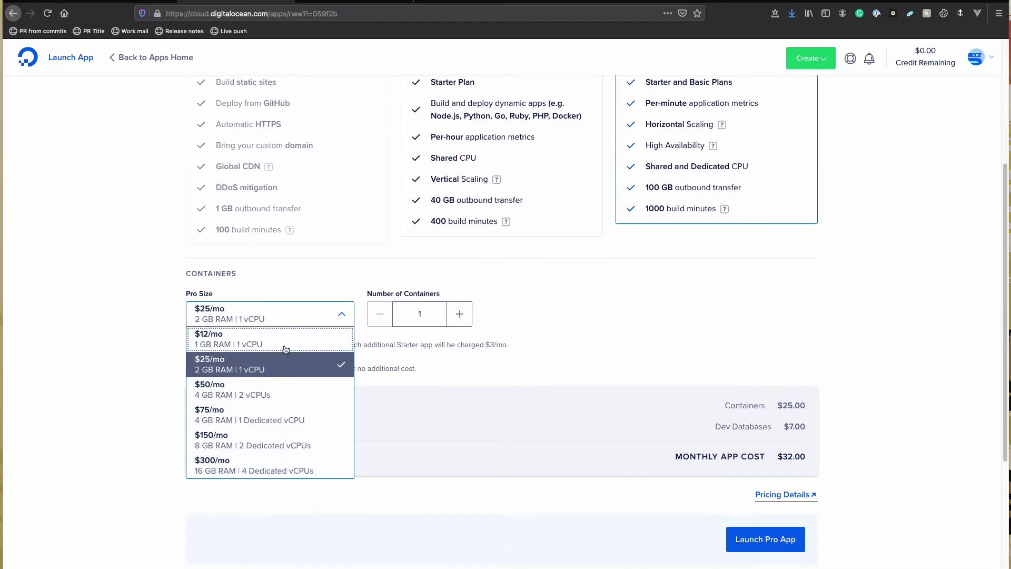
{"action": "scroll", "coordinate": [527, 355], "scroll_direction": "up", "scroll_amount": 3}
{"action": "scroll", "coordinate": [528, 357], "scroll_direction": "up", "scroll_amount": 1}
- Select the Basic plan and set its container size to $5/mo with 512 MB RAM and 1 vCPU
{"action": "left_click", "coordinate": [462, 242]}
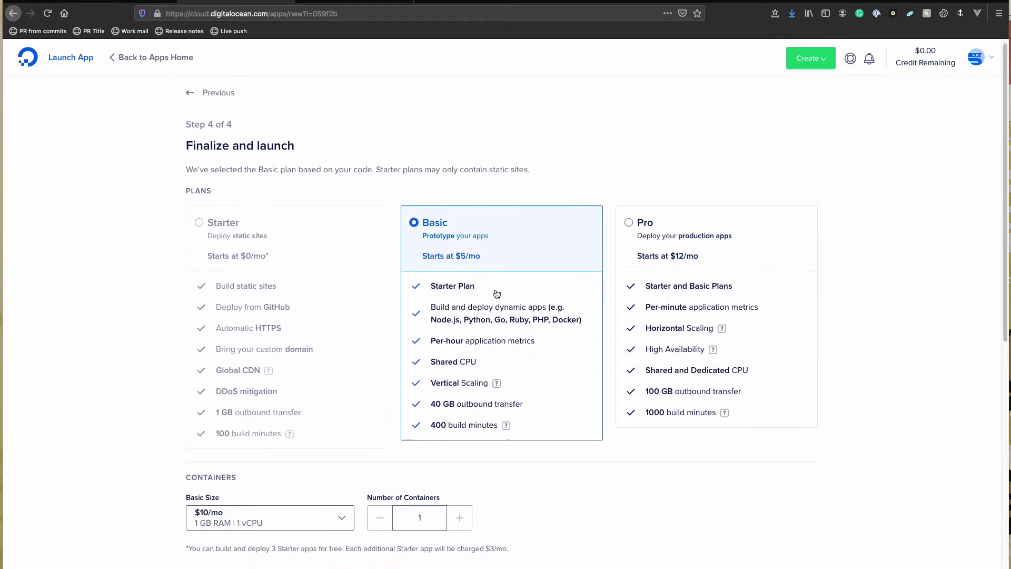
{"action": "scroll", "coordinate": [542, 261], "scroll_direction": "down", "scroll_amount": 1}
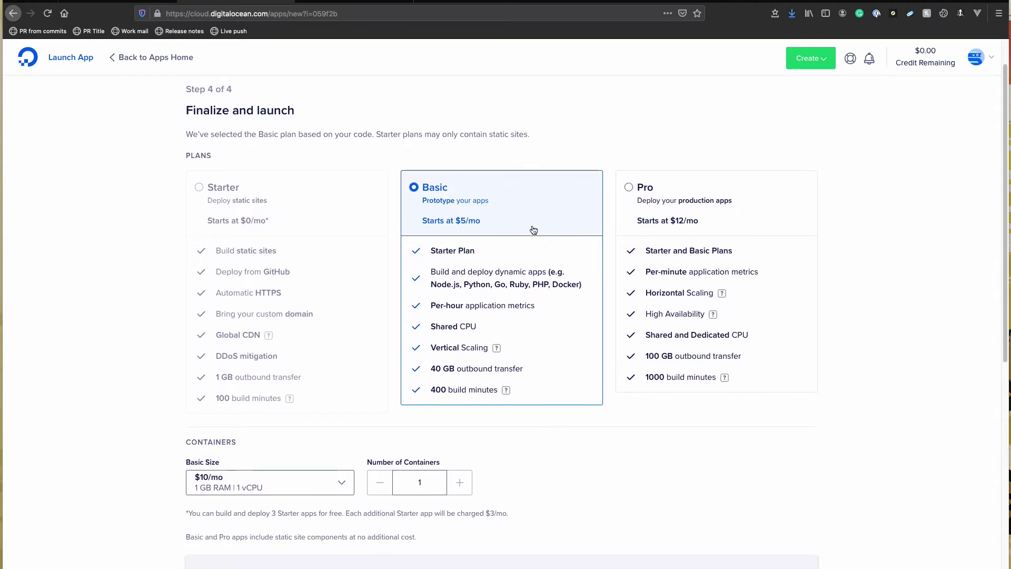
{"action": "left_click", "coordinate": [226, 482]}
{"action": "left_click", "coordinate": [223, 500]}
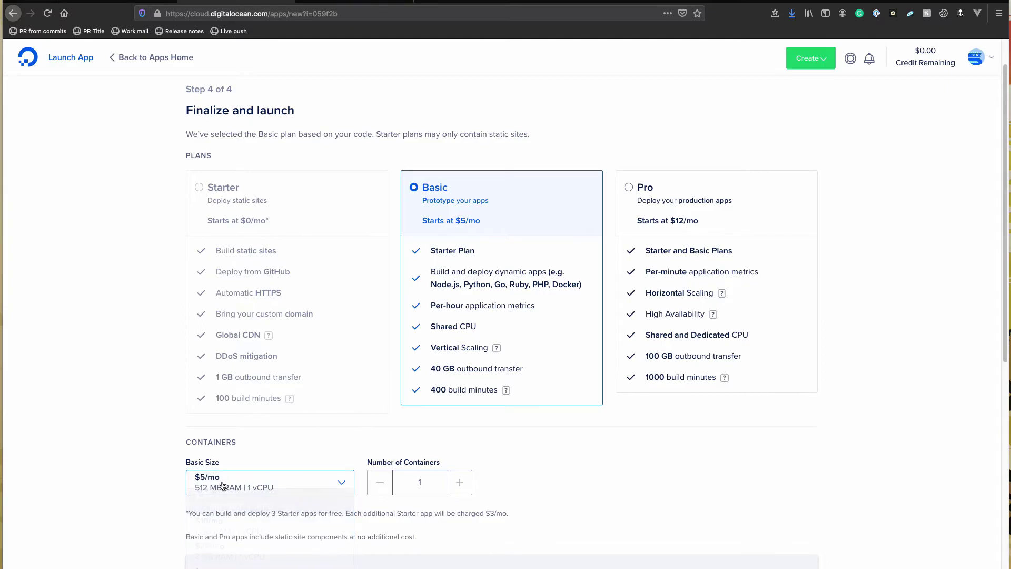
- Examine the cost summary for the containers, the dev database and the monthly app total
{"action": "scroll", "coordinate": [399, 431], "scroll_direction": "down", "scroll_amount": 3}
{"action": "scroll", "coordinate": [765, 452], "scroll_direction": "up", "scroll_amount": 1}
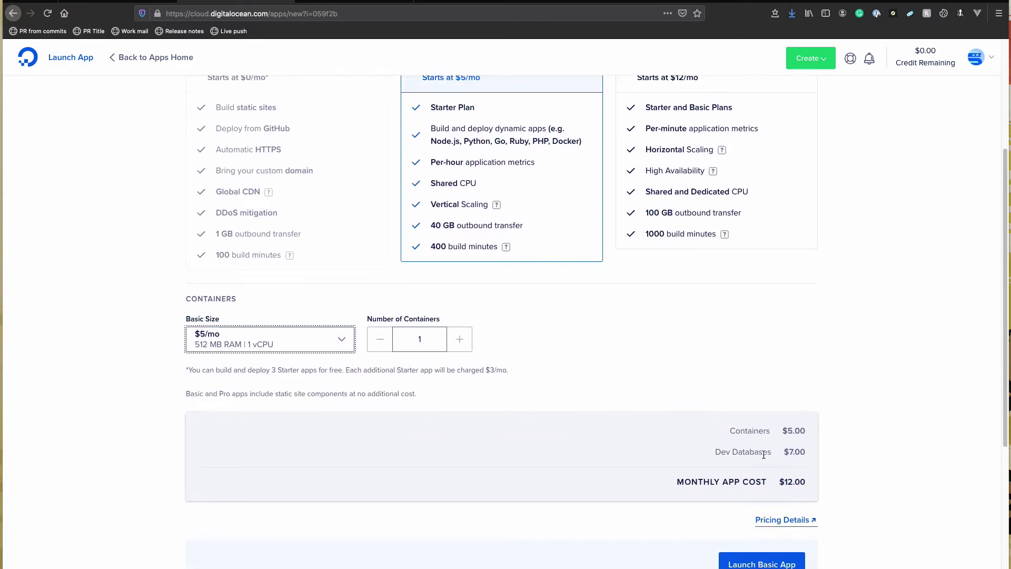
{"action": "mouse_move", "coordinate": [816, 484]}
{"action": "left_mouse_down"}
{"action": "mouse_move", "coordinate": [767, 481]}
{"action": "mouse_move", "coordinate": [813, 484]}
{"action": "left_mouse_up"}
{"action": "left_click", "coordinate": [773, 483]}
{"action": "left_click", "coordinate": [774, 484]}
{"action": "scroll", "coordinate": [790, 366], "scroll_direction": "up", "scroll_amount": 2}
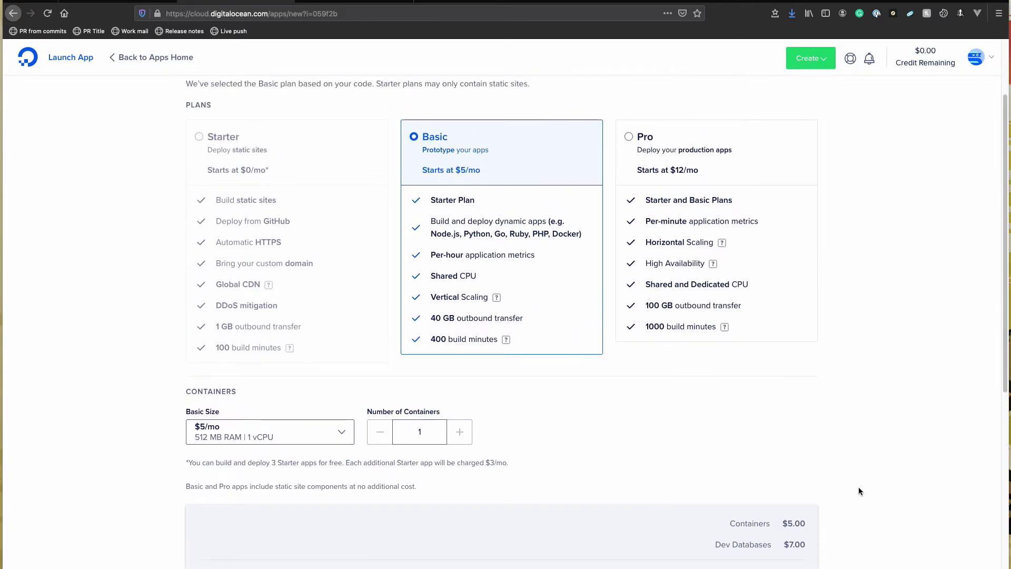
{"action": "scroll", "coordinate": [842, 480], "scroll_direction": "down", "scroll_amount": 2}
{"action": "left_click_drag", "start_coordinate": [787, 419], "coordinate": [810, 425]}
{"action": "left_click", "coordinate": [810, 425]}
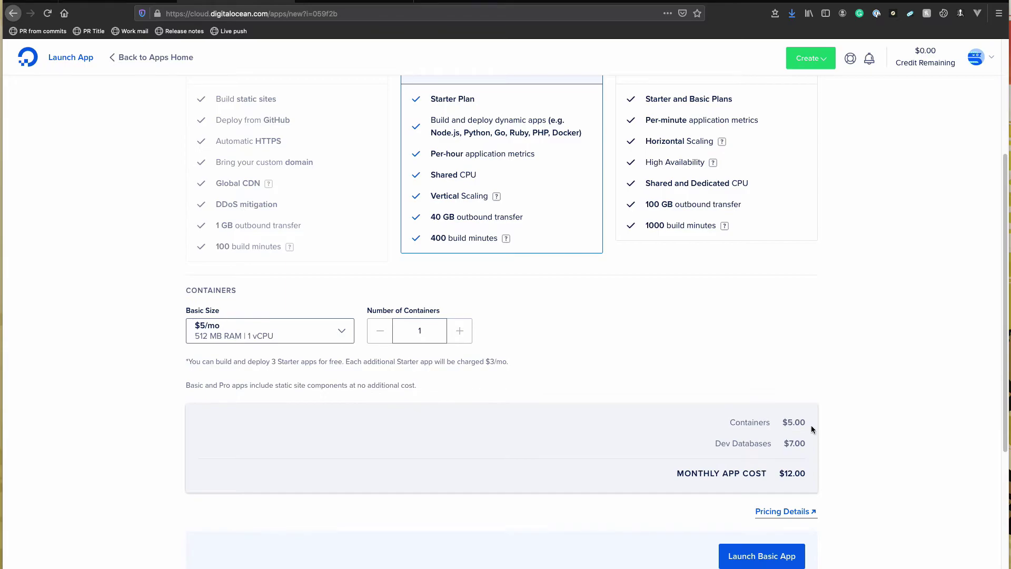
{"action": "scroll", "coordinate": [805, 424], "scroll_direction": "down", "scroll_amount": 1}
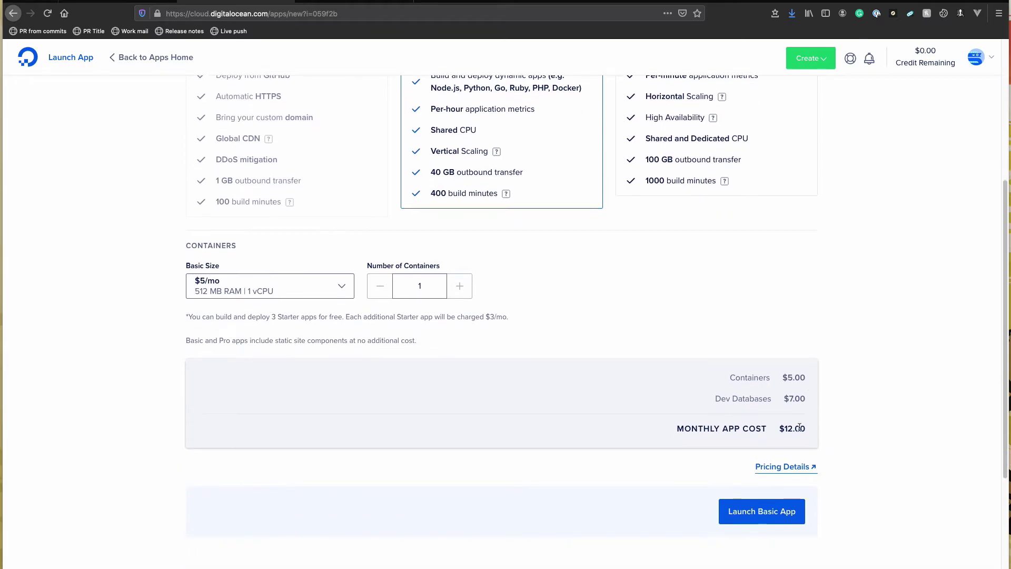
- Launch the Basic app and open the logs of its initial deployment
{"action": "left_click", "coordinate": [757, 506]}
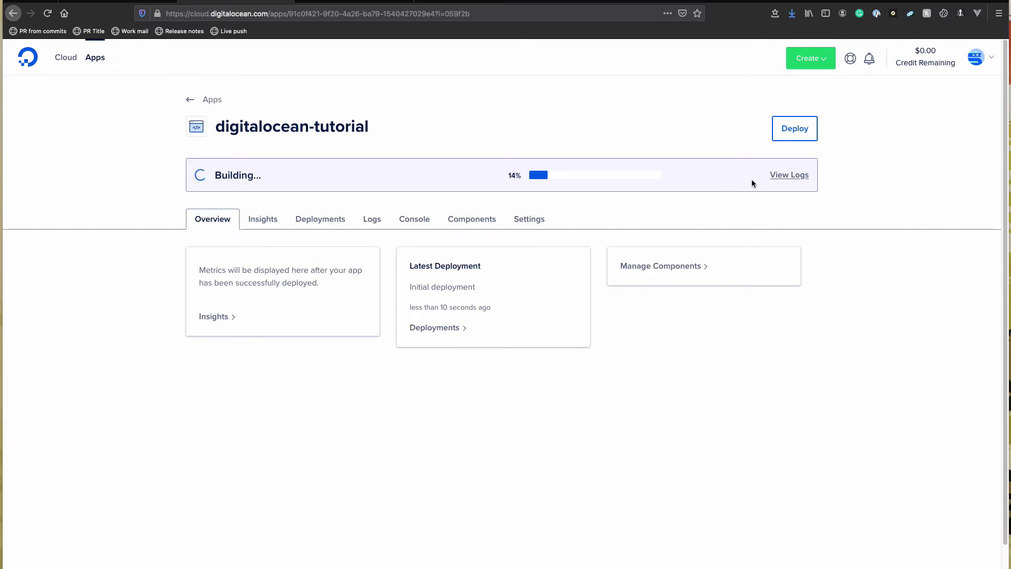
{"action": "left_click", "coordinate": [785, 176]}
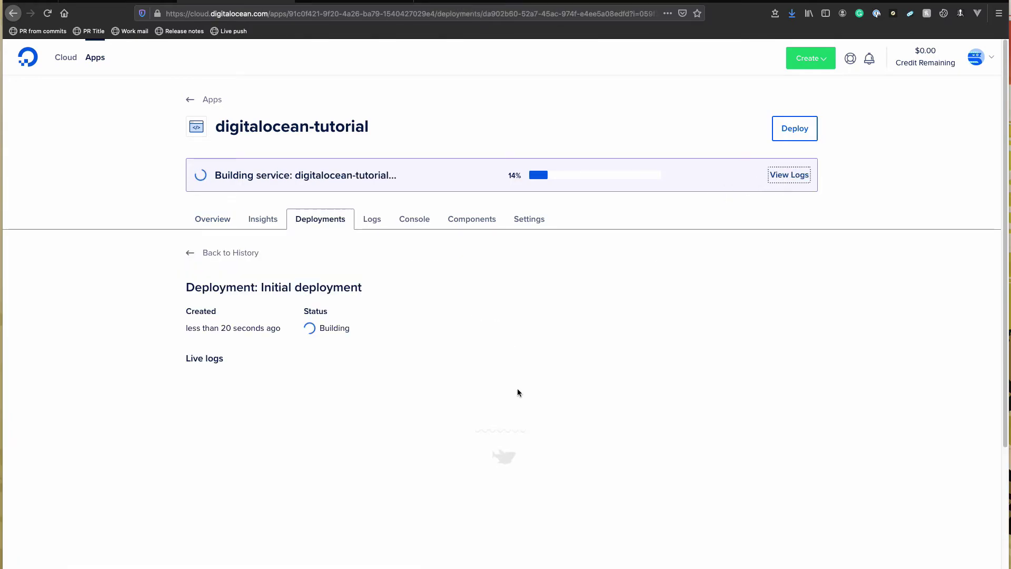
- Examine the start of the live build logs, especially the environment variables injected into the app
{"action": "scroll", "coordinate": [438, 356], "scroll_direction": "down", "scroll_amount": 5}
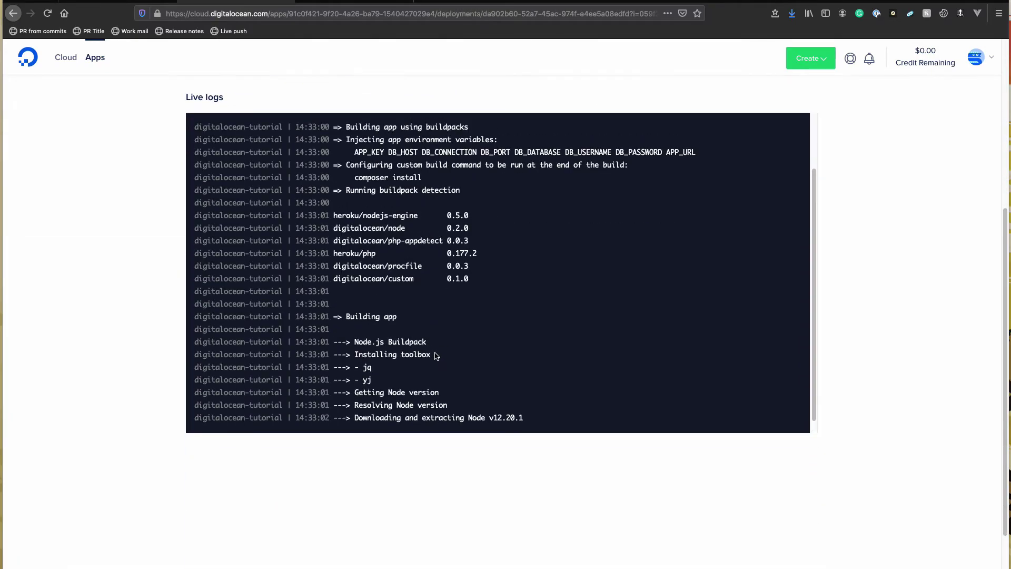
{"action": "scroll", "coordinate": [122, 306], "scroll_direction": "up", "scroll_amount": 3}
{"action": "scroll", "coordinate": [258, 300], "scroll_direction": "up", "scroll_amount": 5}
{"action": "scroll", "coordinate": [137, 367], "scroll_direction": "down", "scroll_amount": 2}
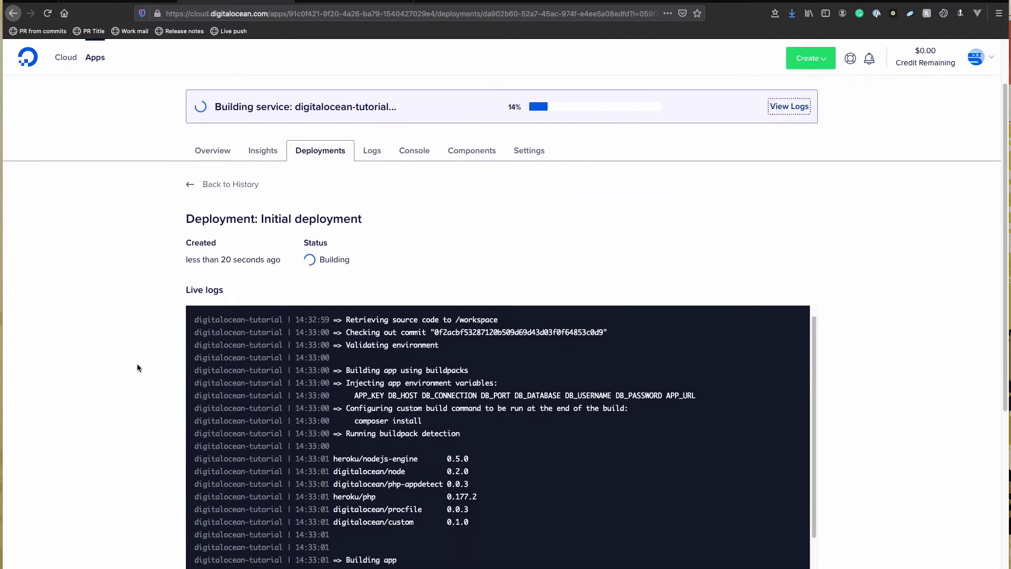
{"action": "scroll", "coordinate": [137, 368], "scroll_direction": "down", "scroll_amount": 3}
{"action": "left_click_drag", "start_coordinate": [344, 245], "coordinate": [691, 249]}
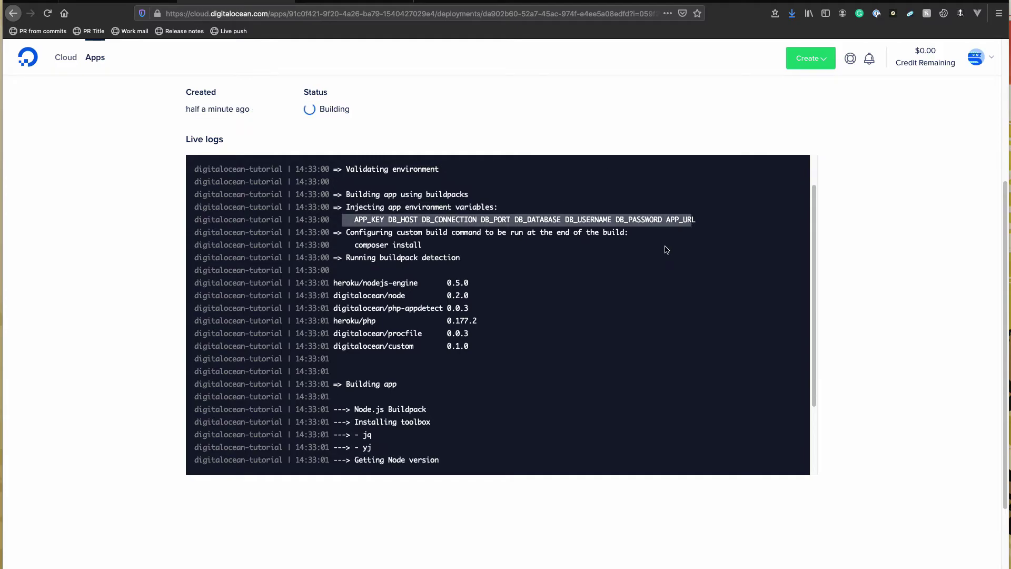
{"action": "scroll", "coordinate": [527, 279], "scroll_direction": "down", "scroll_amount": 1}
- Follow the live build logs through the Node, PHP and Composer package installation
{"action": "left_click_drag", "start_coordinate": [366, 432], "coordinate": [464, 425]}
{"action": "left_click", "coordinate": [427, 416]}
{"action": "left_click", "coordinate": [464, 426]}
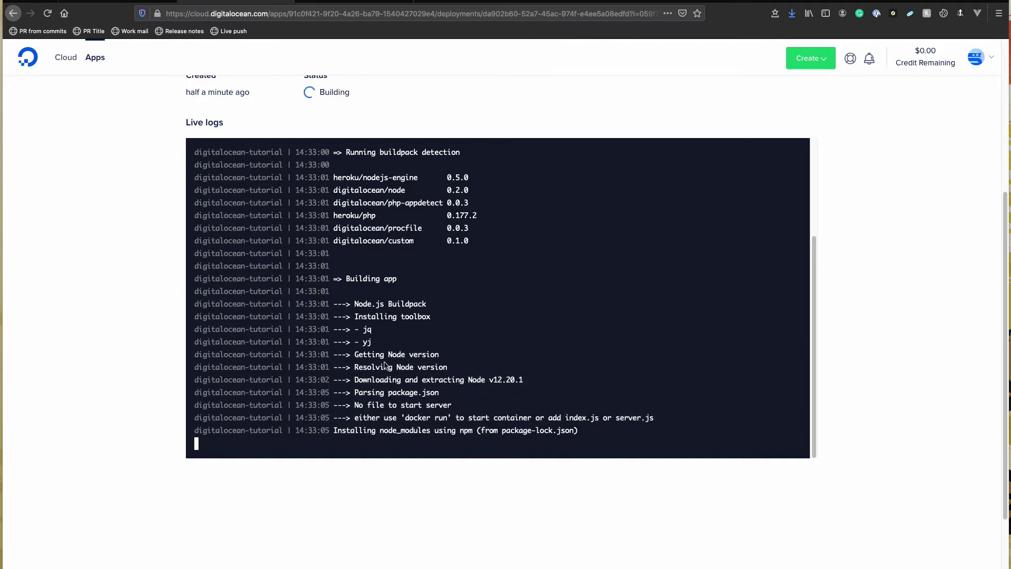
{"action": "scroll", "coordinate": [379, 368], "scroll_direction": "down", "scroll_amount": 2}
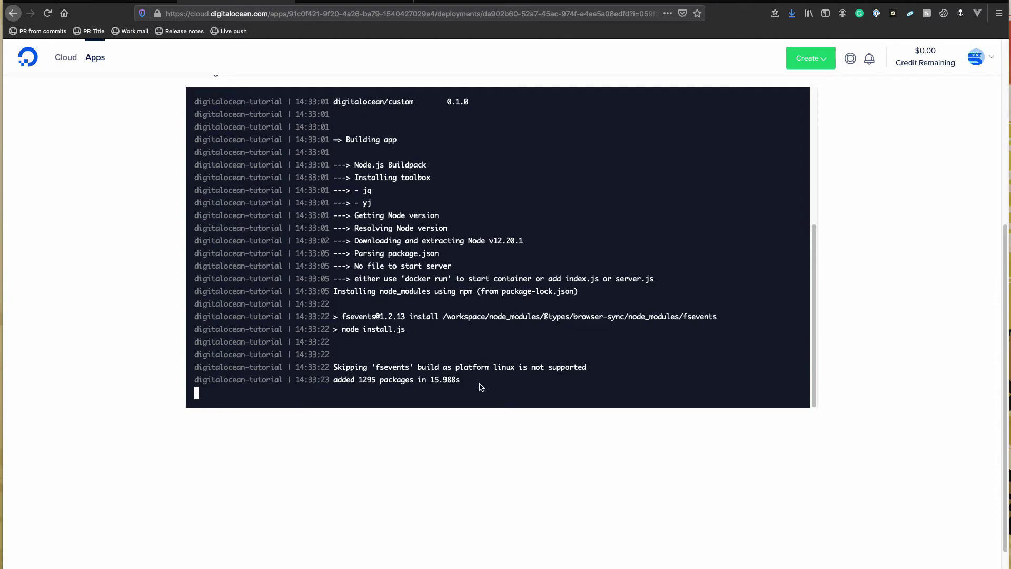
{"action": "scroll", "coordinate": [432, 387], "scroll_direction": "up", "scroll_amount": 10}
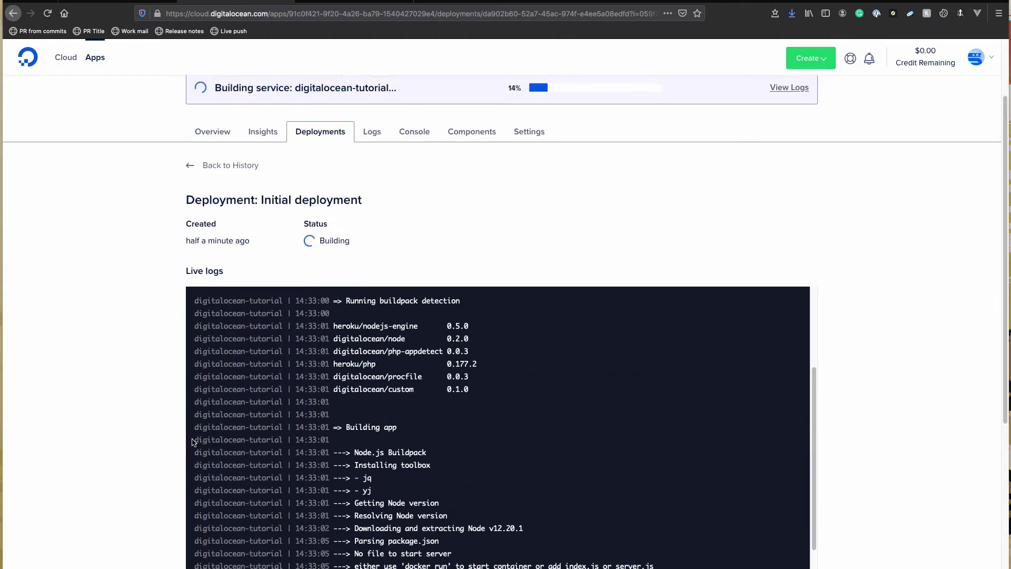
{"action": "scroll", "coordinate": [584, 227], "scroll_direction": "down", "scroll_amount": 10}
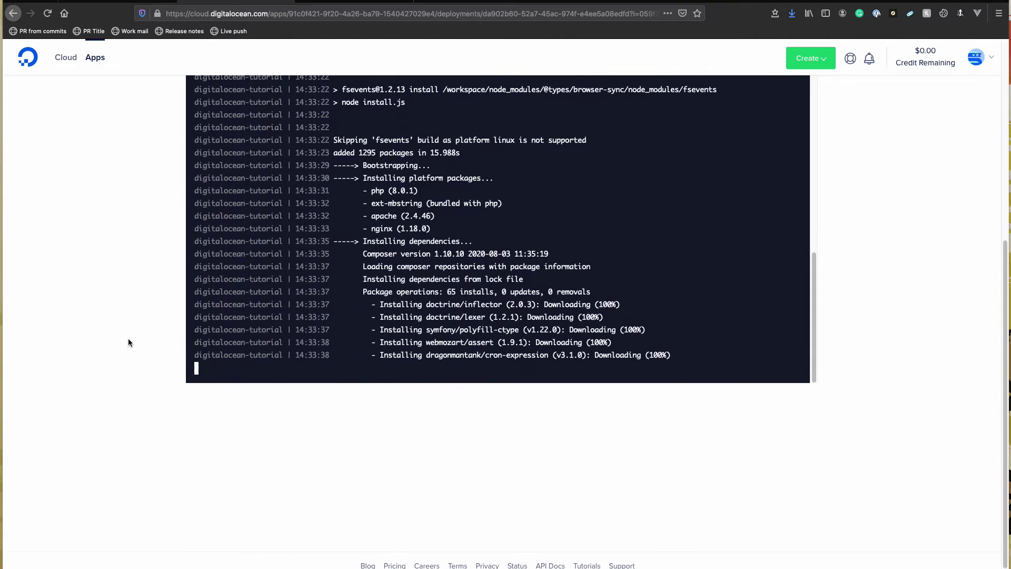
{"action": "scroll", "coordinate": [128, 338], "scroll_direction": "up", "scroll_amount": 2}
{"action": "left_click_drag", "start_coordinate": [363, 234], "coordinate": [400, 210]}
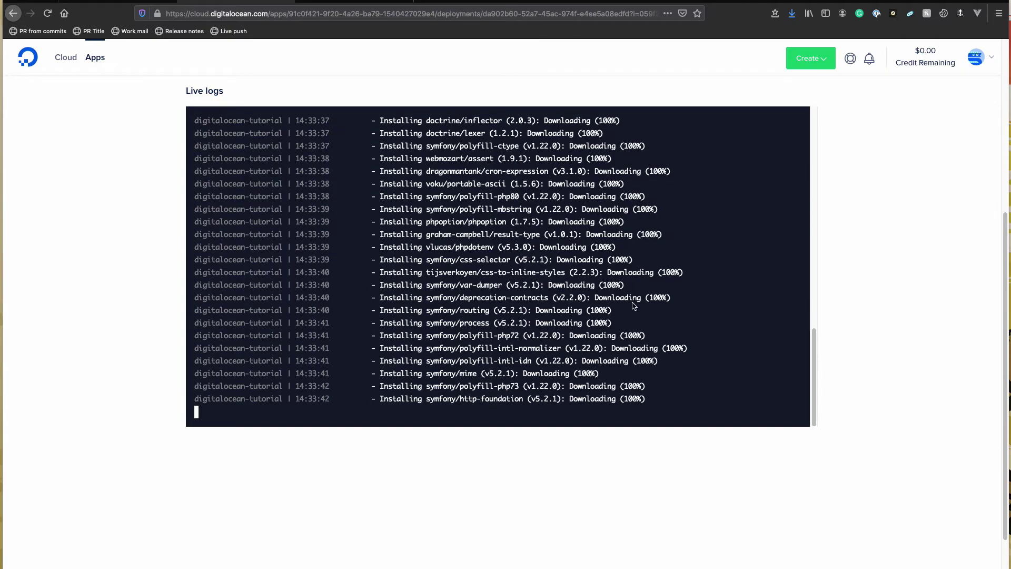
- Open the deployed app at its live ondigitalocean.app address and focus the message field
{"action": "scroll", "coordinate": [827, 280], "scroll_direction": "up", "scroll_amount": 5}
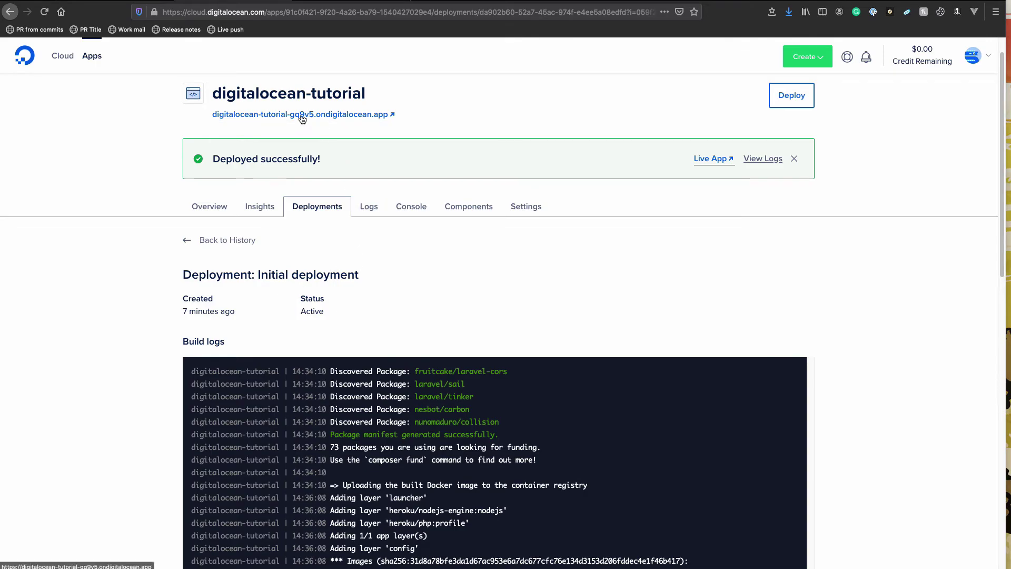
{"action": "left_click", "coordinate": [275, 116]}
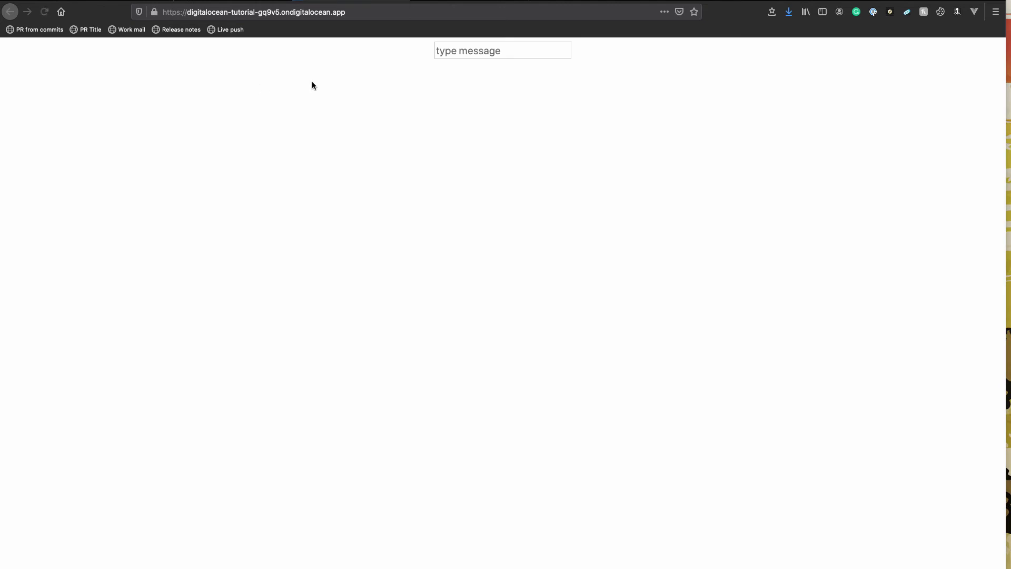
{"action": "left_click", "coordinate": [463, 48]}
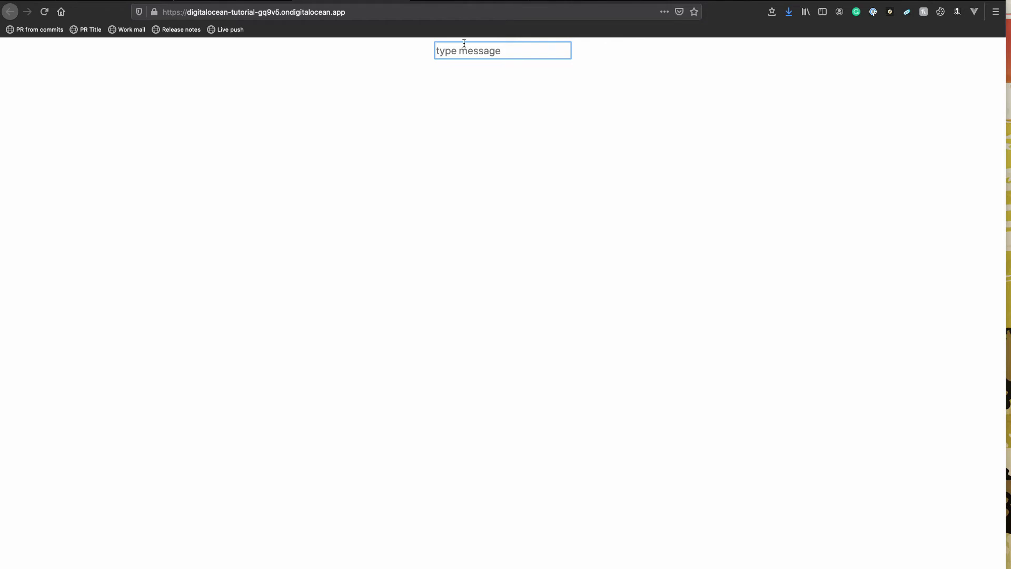
- Return to the deployment page and check the database migration entries in the deploy logs
{"action": "left_click", "coordinate": [220, 2]}
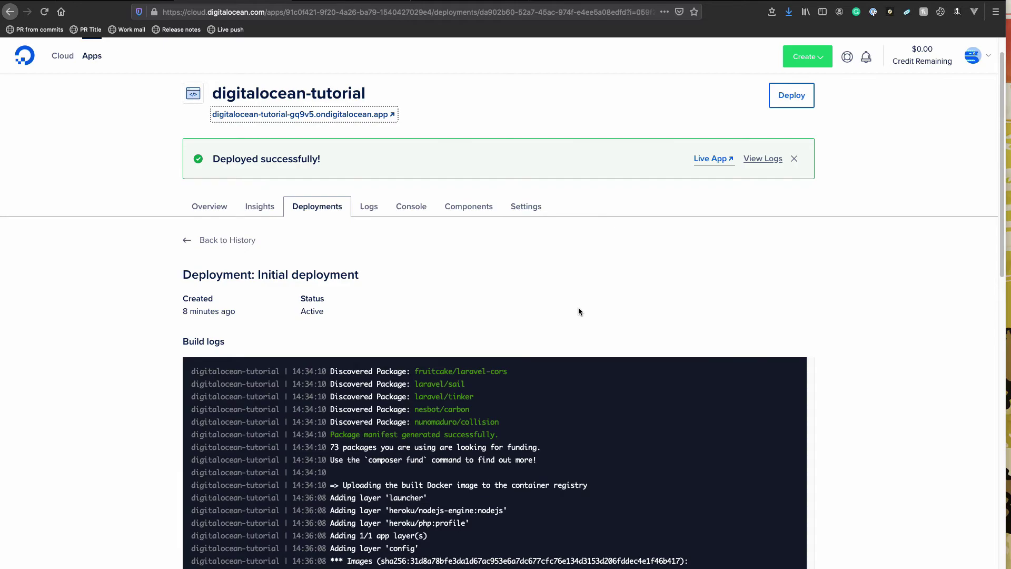
{"action": "scroll", "coordinate": [578, 310], "scroll_direction": "down", "scroll_amount": 10}
{"action": "left_click_drag", "start_coordinate": [334, 216], "coordinate": [523, 380]}
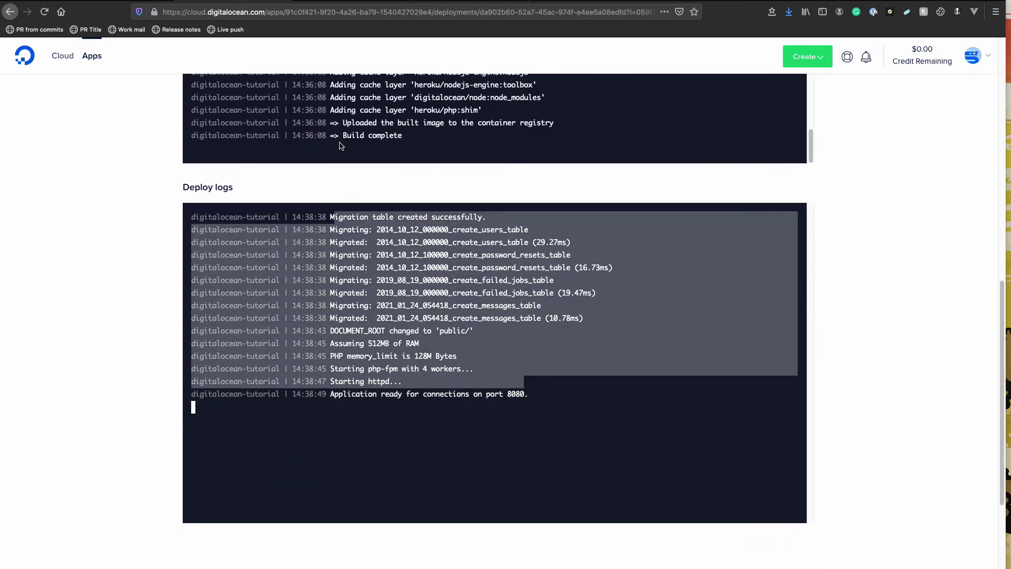
- Switch to the live app and submit the messages Hello and asdfa
{"action": "left_click", "coordinate": [408, 3]}
{"action": "left_click", "coordinate": [470, 44]}
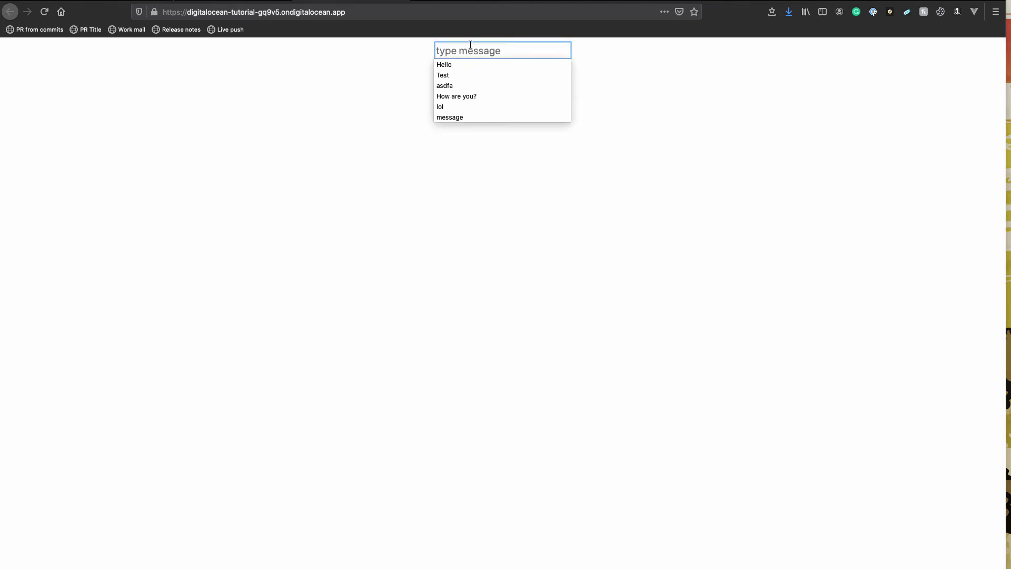
{"action": "left_click", "coordinate": [465, 65]}
{"action": "key", "text": "Return"}
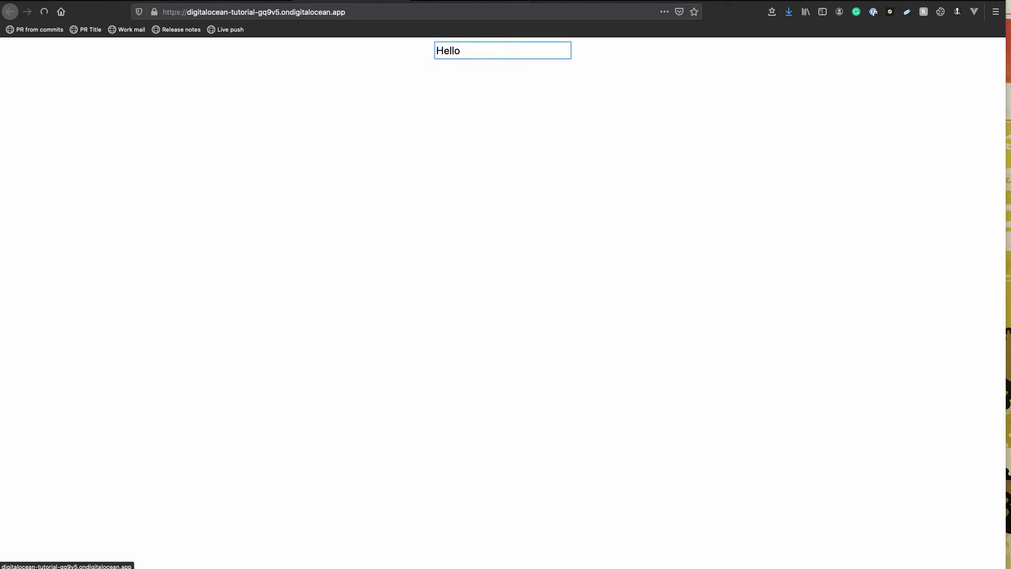
{"action": "left_click", "coordinate": [521, 49]}
{"action": "type", "text": "asdfa"}
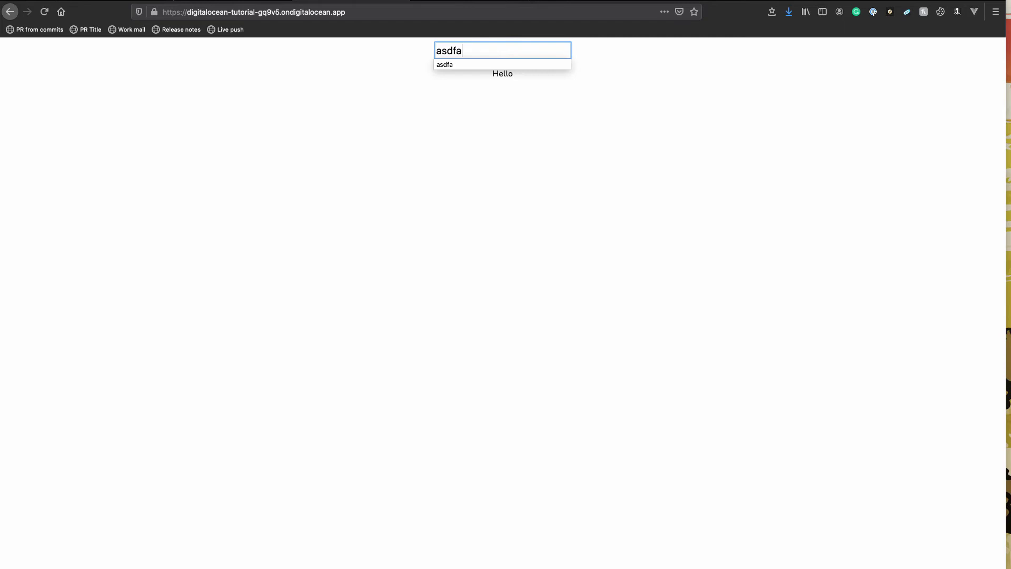
{"action": "key", "text": "Return"}
{"action": "left_click_drag", "start_coordinate": [496, 94], "coordinate": [484, 91]}
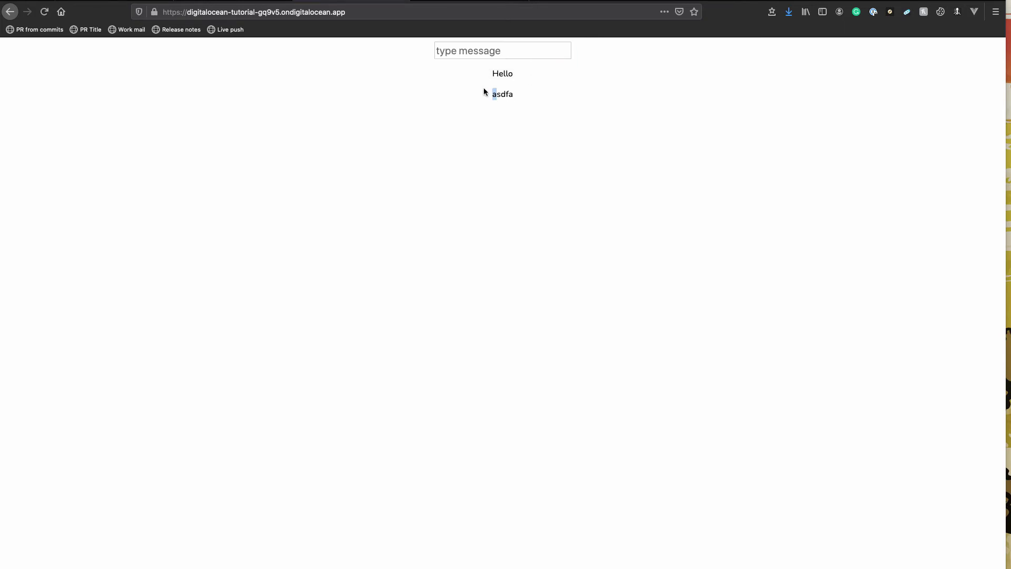
- Return to the DigitalOcean app dashboard and examine the web service's configuration in the app's components
{"action": "key", "text": "ctrl+Tab"}
{"action": "scroll", "coordinate": [265, 140], "scroll_direction": "up", "scroll_amount": 5}
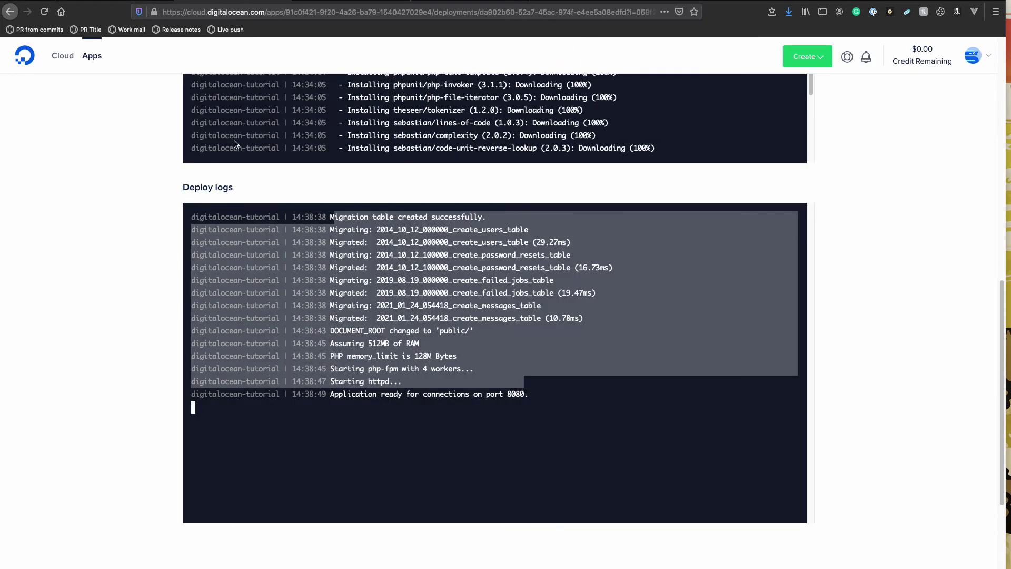
{"action": "scroll", "coordinate": [97, 187], "scroll_direction": "up", "scroll_amount": 3}
{"action": "scroll", "coordinate": [97, 187], "scroll_direction": "up", "scroll_amount": 4}
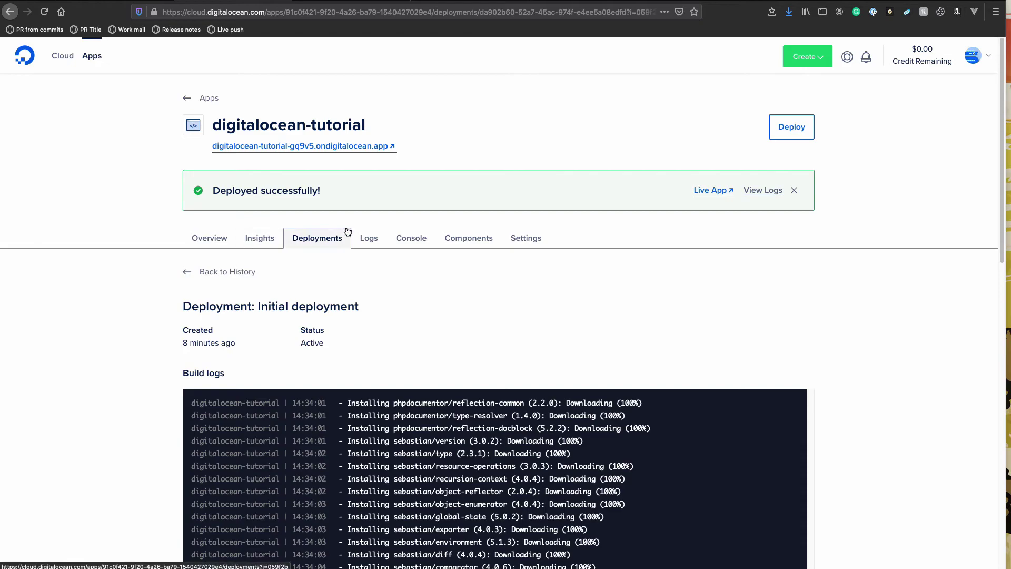
{"action": "left_click", "coordinate": [466, 239]}
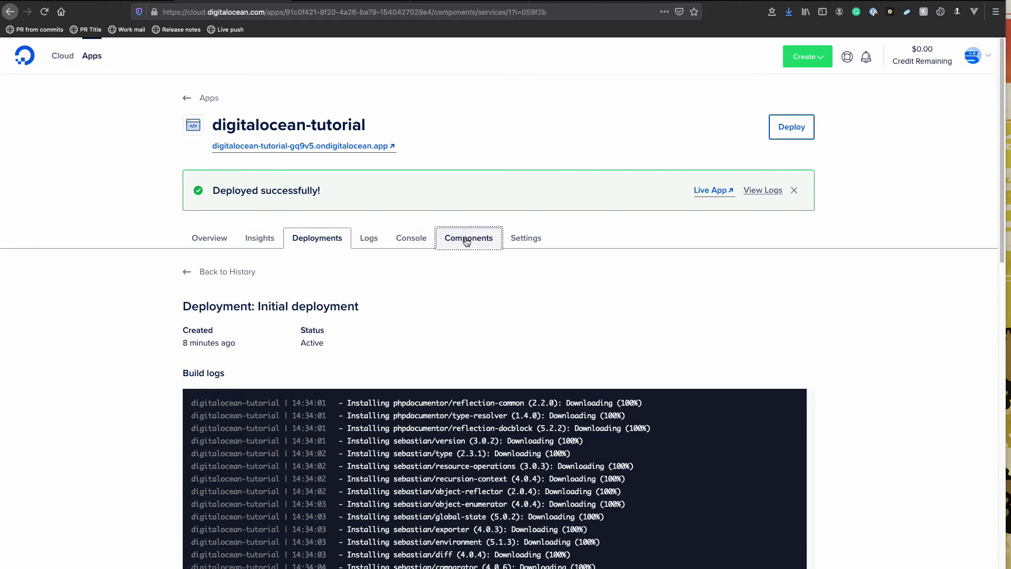
{"action": "scroll", "coordinate": [543, 267], "scroll_direction": "down", "scroll_amount": 1}
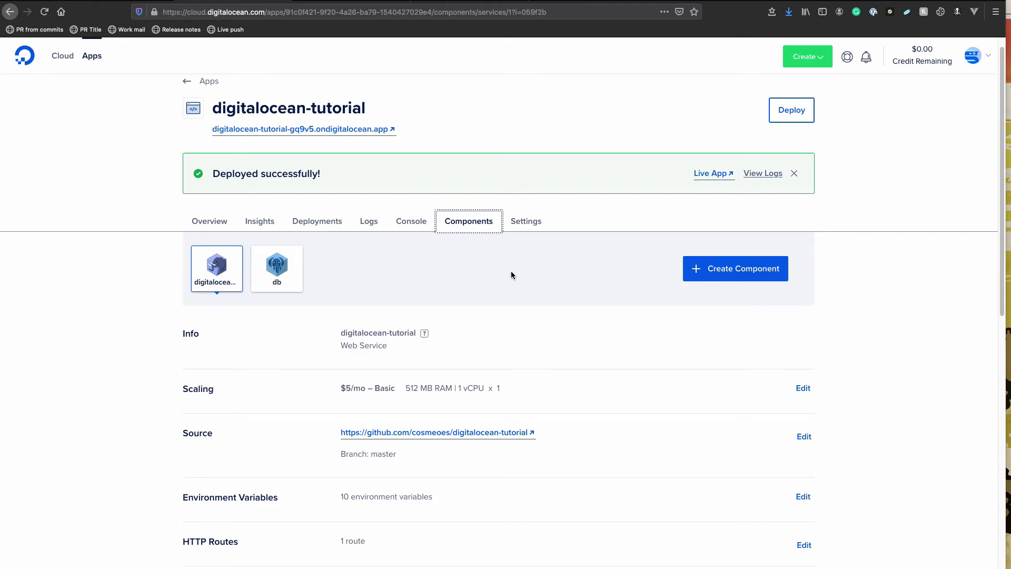
{"action": "scroll", "coordinate": [510, 271], "scroll_direction": "down", "scroll_amount": 2}
- Open the db component and examine the dev database's scale, upgrade option and connection parameters
{"action": "left_click", "coordinate": [277, 217]}
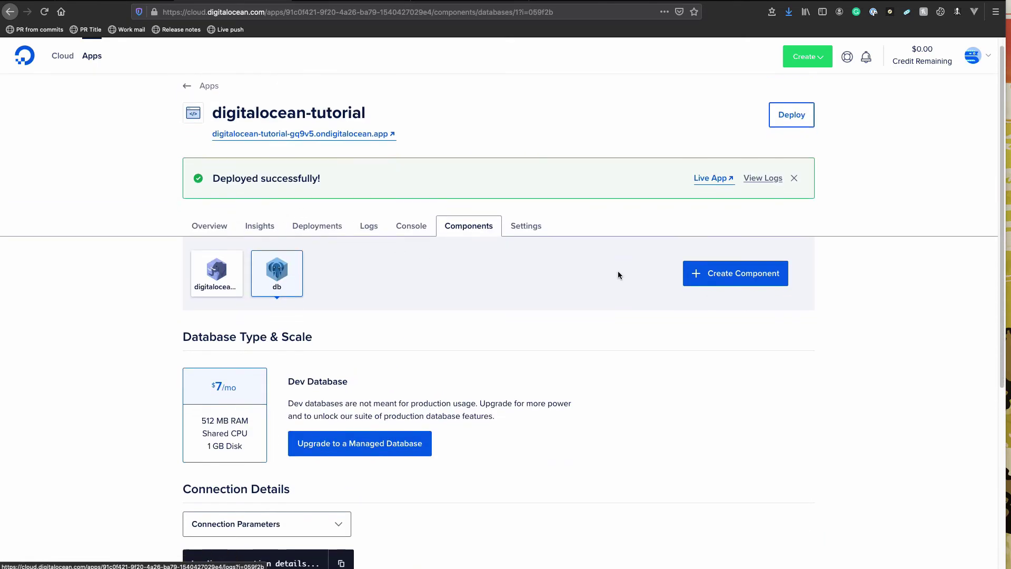
{"action": "scroll", "coordinate": [618, 271], "scroll_direction": "down", "scroll_amount": 3}
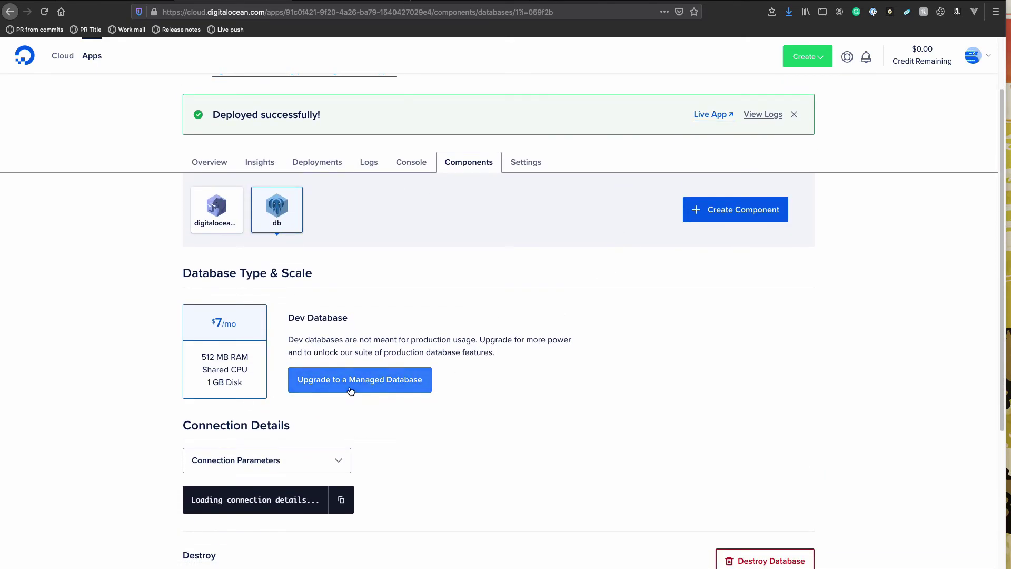
{"action": "scroll", "coordinate": [305, 285], "scroll_direction": "down", "scroll_amount": 3}
{"action": "left_click", "coordinate": [340, 392]}
{"action": "left_click", "coordinate": [335, 395]}
{"action": "scroll", "coordinate": [332, 403], "scroll_direction": "down", "scroll_amount": 1}
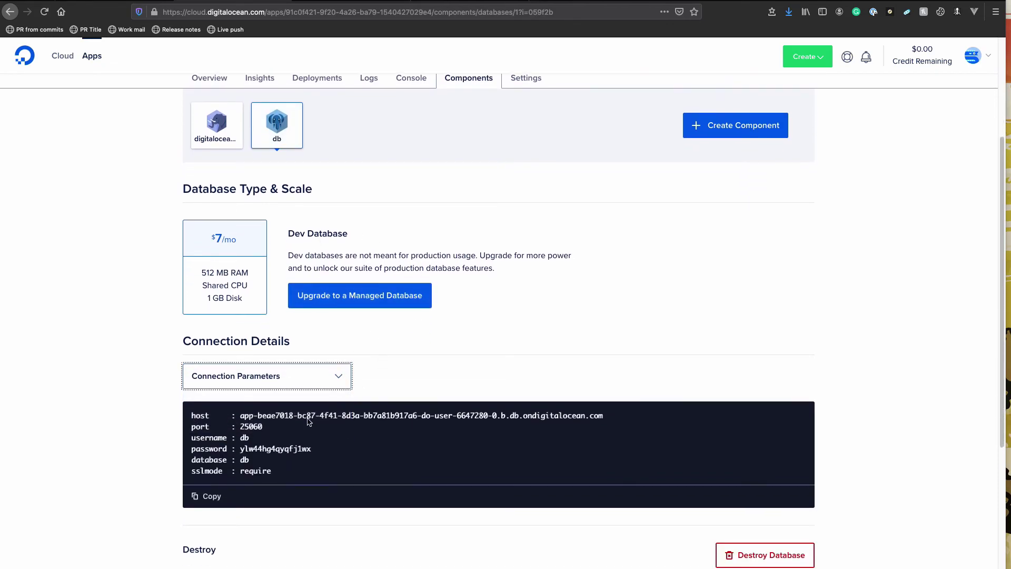
- Examine the host, port, username and other connection details listed for the dev database
{"action": "left_click_drag", "start_coordinate": [294, 480], "coordinate": [287, 448]}
{"action": "mouse_move", "coordinate": [253, 416]}
{"action": "left_mouse_down"}
{"action": "mouse_move", "coordinate": [406, 441]}
{"action": "mouse_move", "coordinate": [613, 420]}
{"action": "mouse_move", "coordinate": [269, 434]}
{"action": "mouse_move", "coordinate": [241, 419]}
{"action": "left_mouse_up"}
{"action": "left_click", "coordinate": [241, 419]}
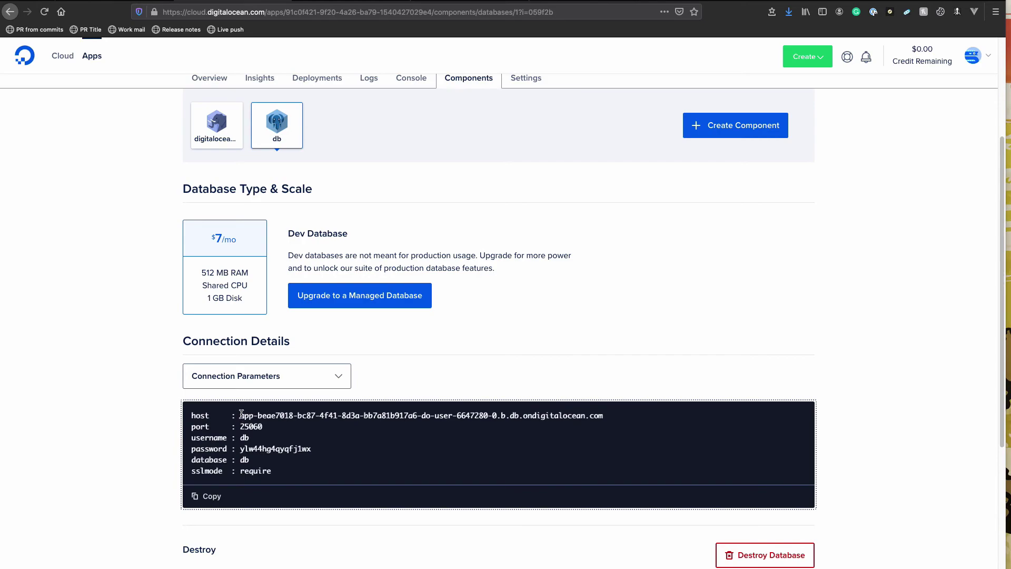
{"action": "left_click_drag", "start_coordinate": [266, 417], "coordinate": [263, 440]}
{"action": "left_click", "coordinate": [327, 461]}
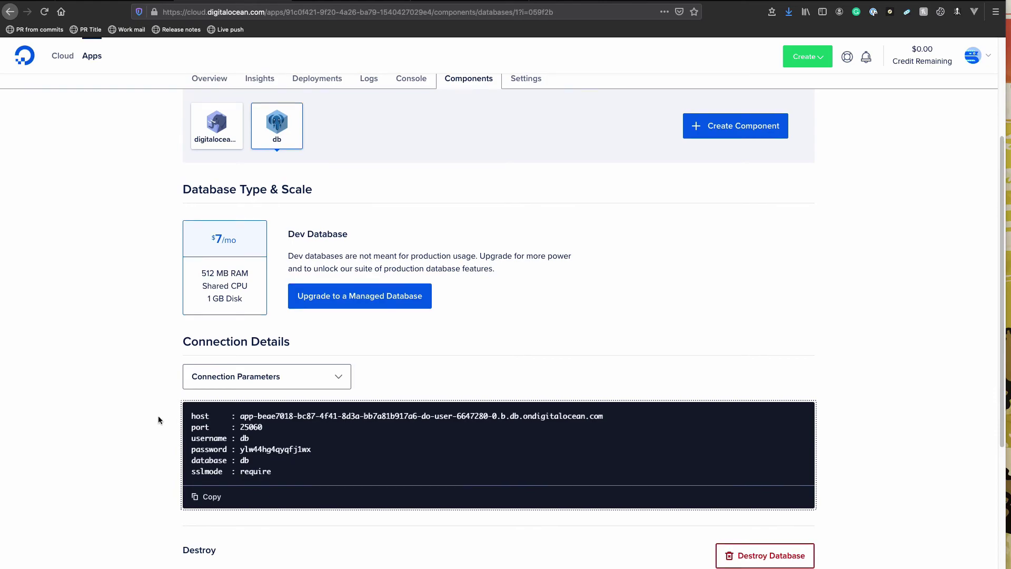
- Open the digitalocean-tutorial web service component and review its environment variables without changing them
{"action": "scroll", "coordinate": [293, 355], "scroll_direction": "up", "scroll_amount": 5}
{"action": "left_click", "coordinate": [224, 293]}
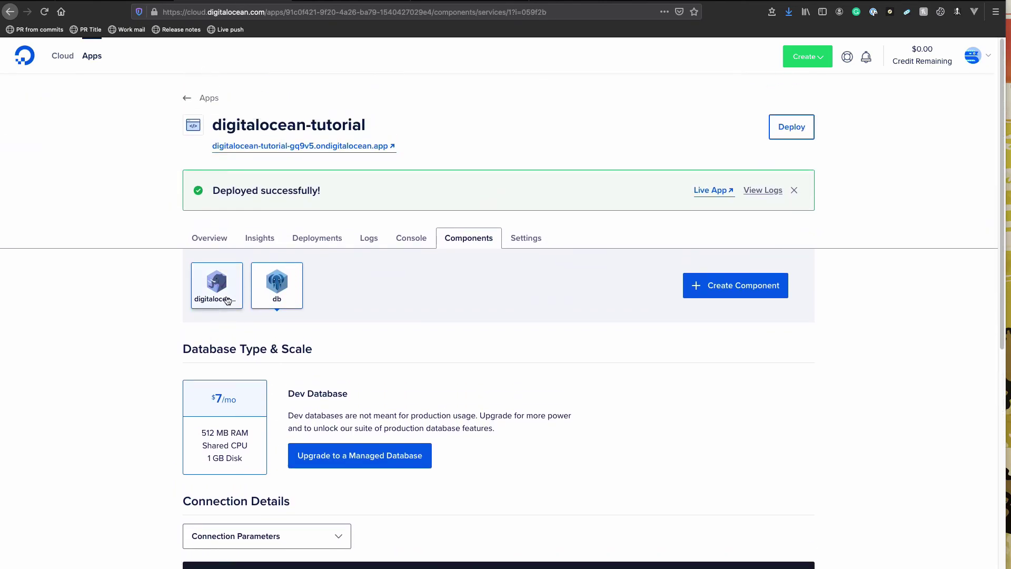
{"action": "scroll", "coordinate": [346, 353], "scroll_direction": "down", "scroll_amount": 4}
{"action": "left_click", "coordinate": [803, 295]}
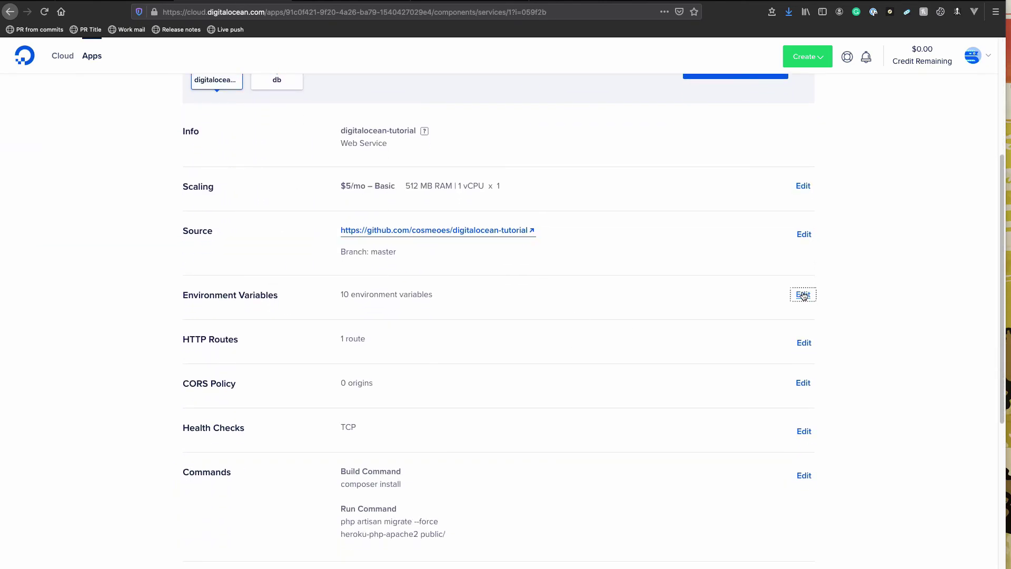
{"action": "scroll", "coordinate": [469, 367], "scroll_direction": "down", "scroll_amount": 6}
{"action": "scroll", "coordinate": [396, 409], "scroll_direction": "up", "scroll_amount": 5}
{"action": "scroll", "coordinate": [779, 305], "scroll_direction": "down", "scroll_amount": 3}
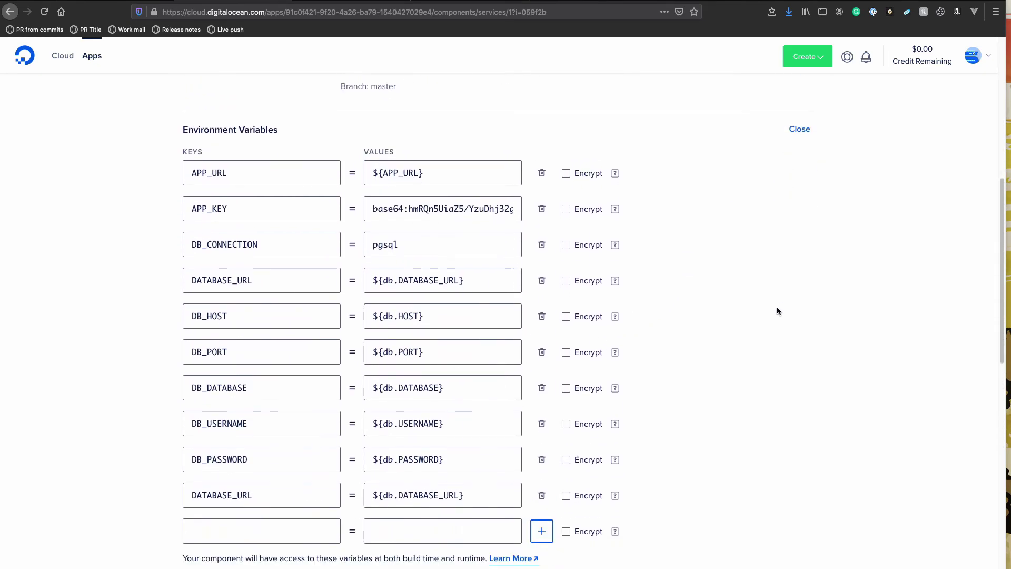
{"action": "scroll", "coordinate": [799, 293], "scroll_direction": "up", "scroll_amount": 6}
{"action": "left_click", "coordinate": [797, 337]}
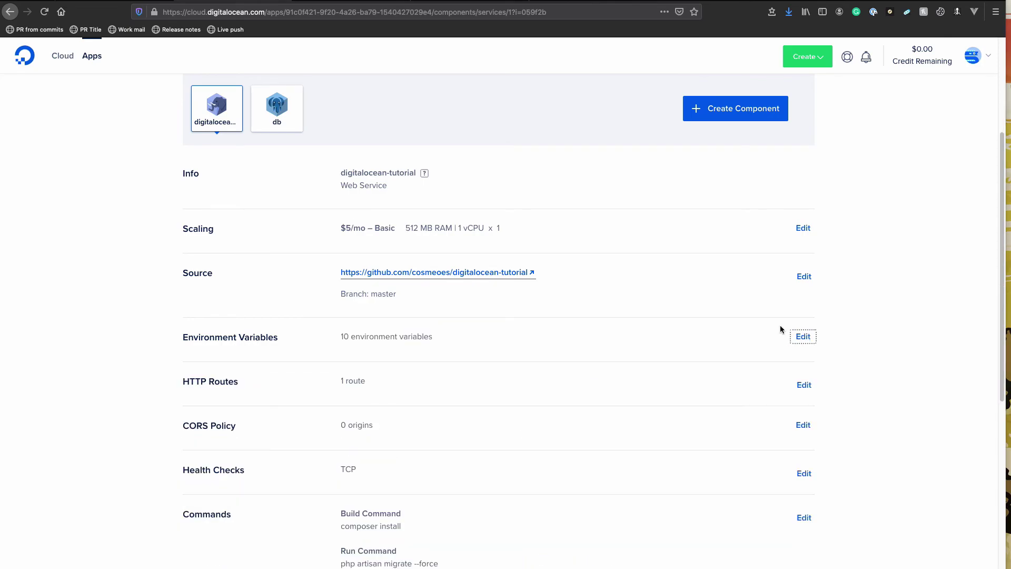
- Review the web service's remaining configuration, including health checks, build and run commands, and HTTP port
{"action": "scroll", "coordinate": [737, 310], "scroll_direction": "down", "scroll_amount": 5}
{"action": "scroll", "coordinate": [658, 289], "scroll_direction": "up", "scroll_amount": 3}
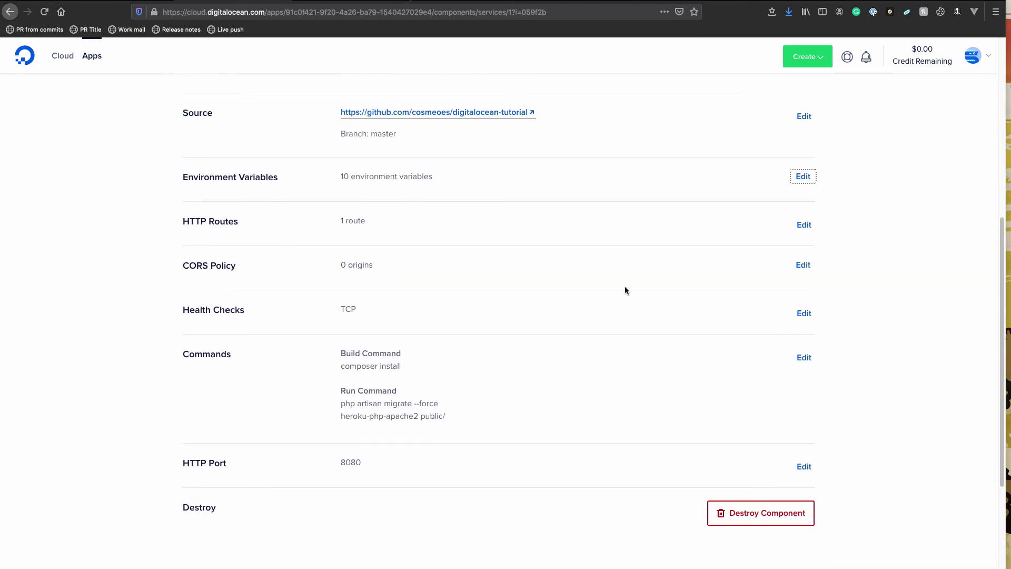
{"action": "left_click", "coordinate": [801, 308]}
{"action": "left_click", "coordinate": [800, 307]}
{"action": "scroll", "coordinate": [461, 325], "scroll_direction": "up", "scroll_amount": 6}
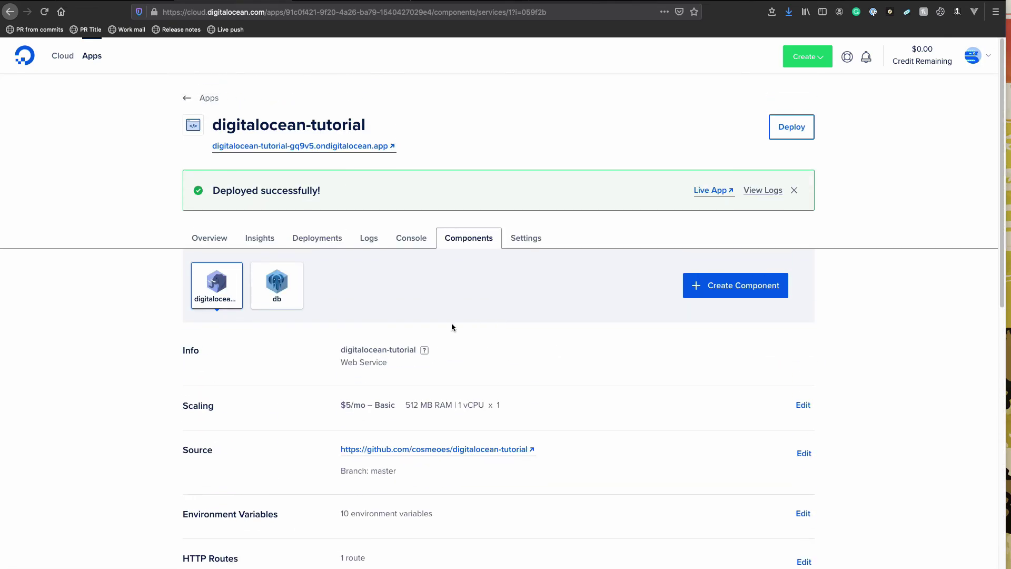
- Open the web service's console and try to run a forced database migration with artisan
{"action": "left_click", "coordinate": [412, 238]}
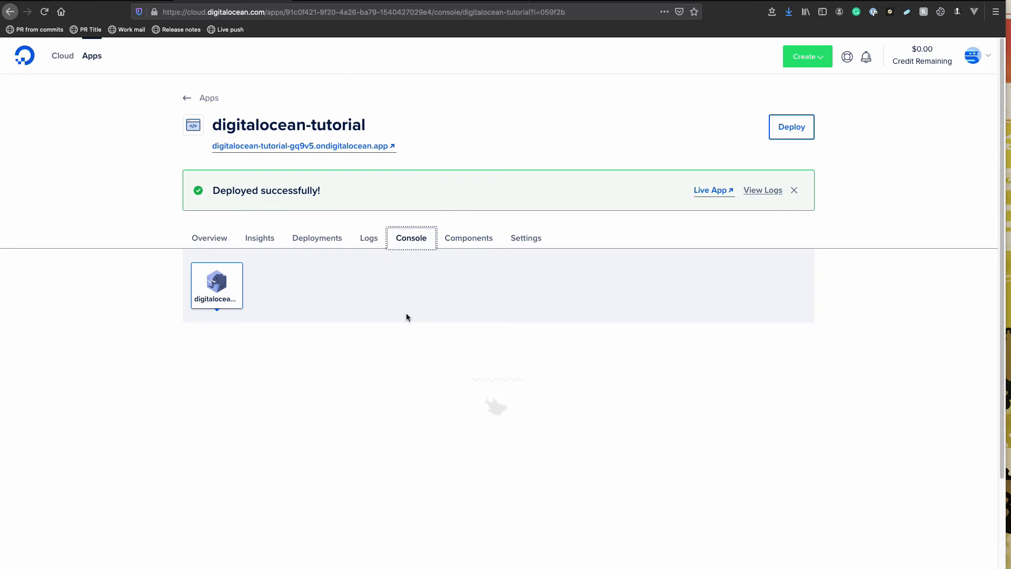
{"action": "left_click", "coordinate": [430, 337]}
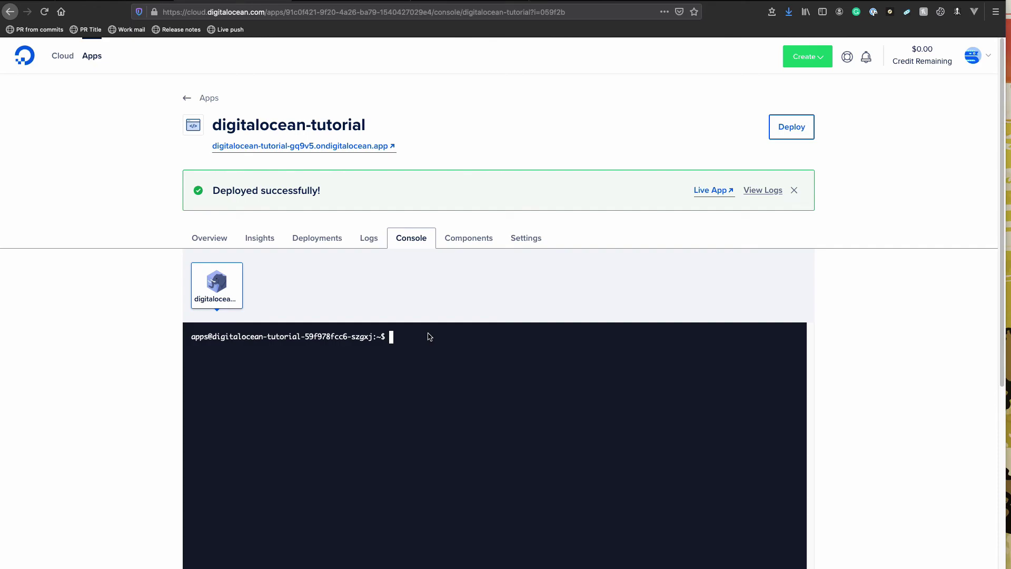
{"action": "type", "text": "php artisn"}
{"action": "key", "text": "BackSpace"}
{"action": "key", "text": "BackSpace"}
{"action": "type", "text": "a migrate --forcw"}
{"action": "key", "text": "BackSpace"}
{"action": "type", "text": "e"}
{"action": "key", "text": "Return"}
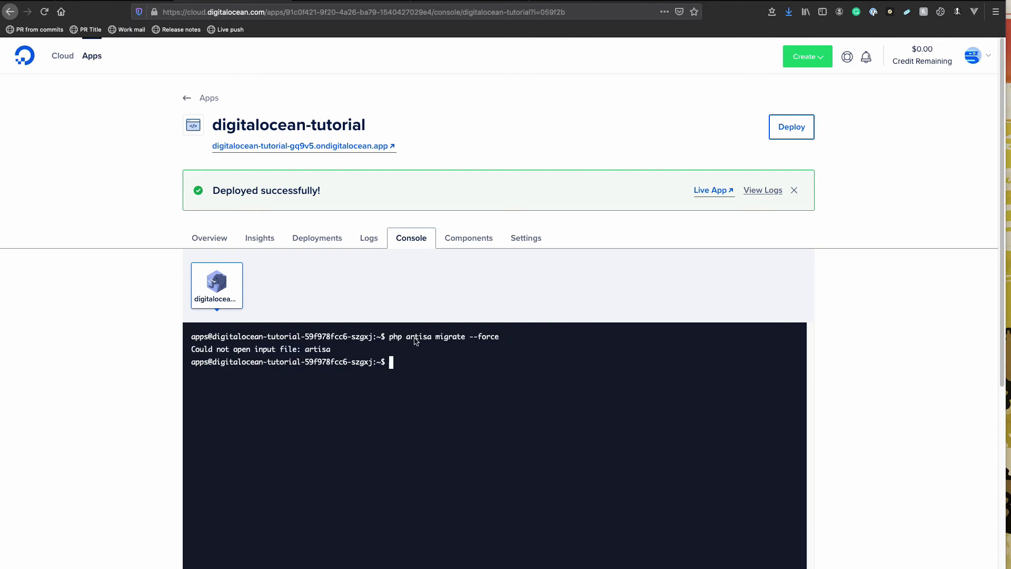
- Correct the misspelled artisan name in the previous command and run php artisan migrate --force
{"action": "key", "text": "Up"}
{"action": "key", "text": "Left"}
{"action": "key", "text": "Left"}
{"action": "key", "text": "Left"}
{"action": "key", "text": "Left"}
{"action": "key", "text": "Left"}
{"action": "key", "text": "Left"}
{"action": "key", "text": "Left"}
{"action": "key", "text": "Left"}
{"action": "key", "text": "Left"}
{"action": "key", "text": "Left"}
{"action": "key", "text": "Left"}
{"action": "key", "text": "Left"}
{"action": "key", "text": "Left"}
{"action": "key", "text": "Left"}
{"action": "key", "text": "Left"}
{"action": "key", "text": "Left"}
{"action": "type", "text": "n"}
{"action": "key", "text": "Return"}
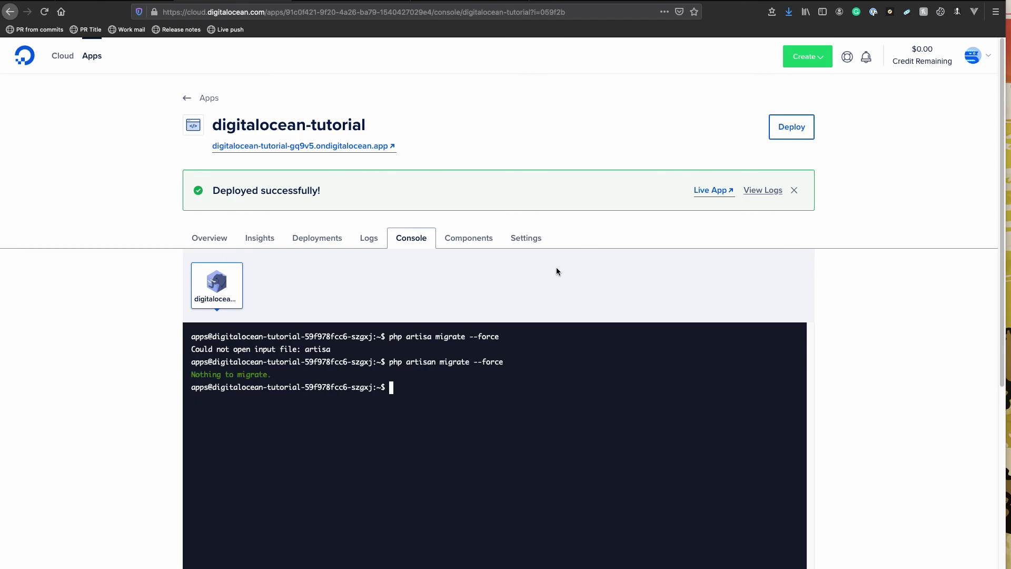
- Open the app's settings, look through the sections, and expand the Domains section for editing
{"action": "left_click", "coordinate": [526, 238]}
{"action": "scroll", "coordinate": [481, 251], "scroll_direction": "down", "scroll_amount": 1}
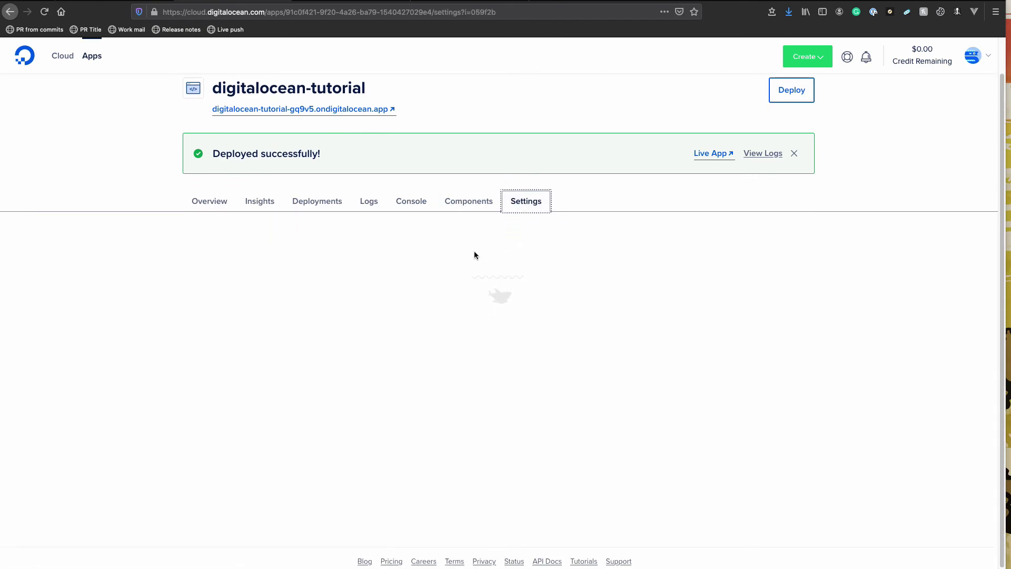
{"action": "scroll", "coordinate": [310, 246], "scroll_direction": "down", "scroll_amount": 1}
{"action": "scroll", "coordinate": [232, 337], "scroll_direction": "down", "scroll_amount": 1}
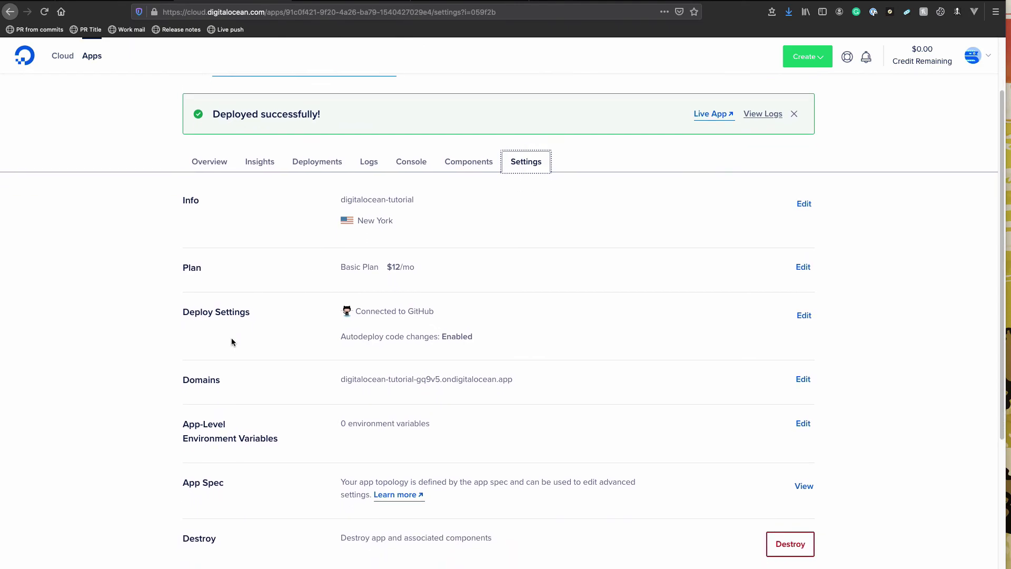
{"action": "left_click", "coordinate": [800, 368]}
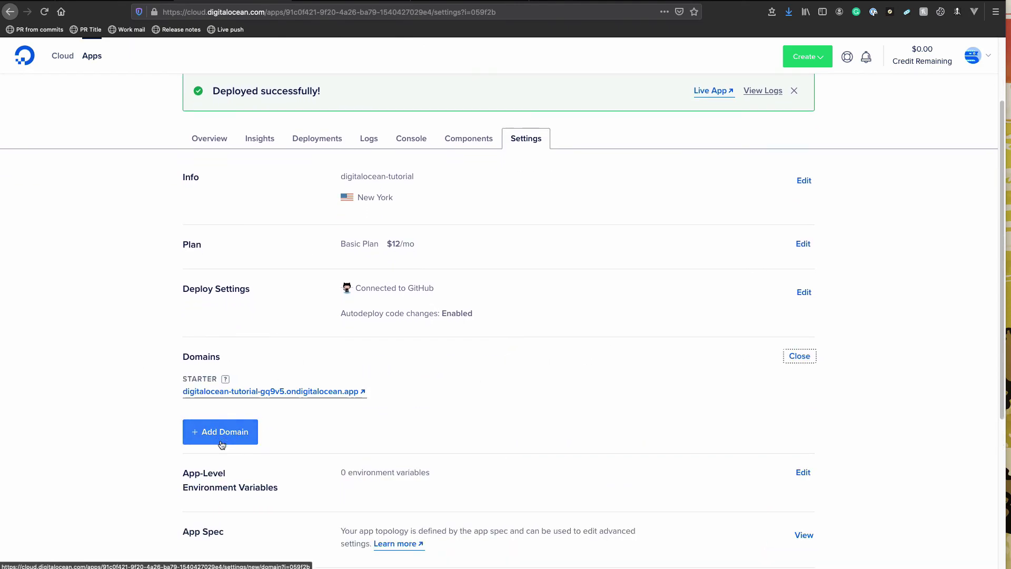
- Start adding a domain to the app and enter the custom domain name
{"action": "left_click", "coordinate": [215, 419]}
{"action": "scroll", "coordinate": [182, 389], "scroll_direction": "down", "scroll_amount": 1}
{"action": "left_click", "coordinate": [219, 167]}
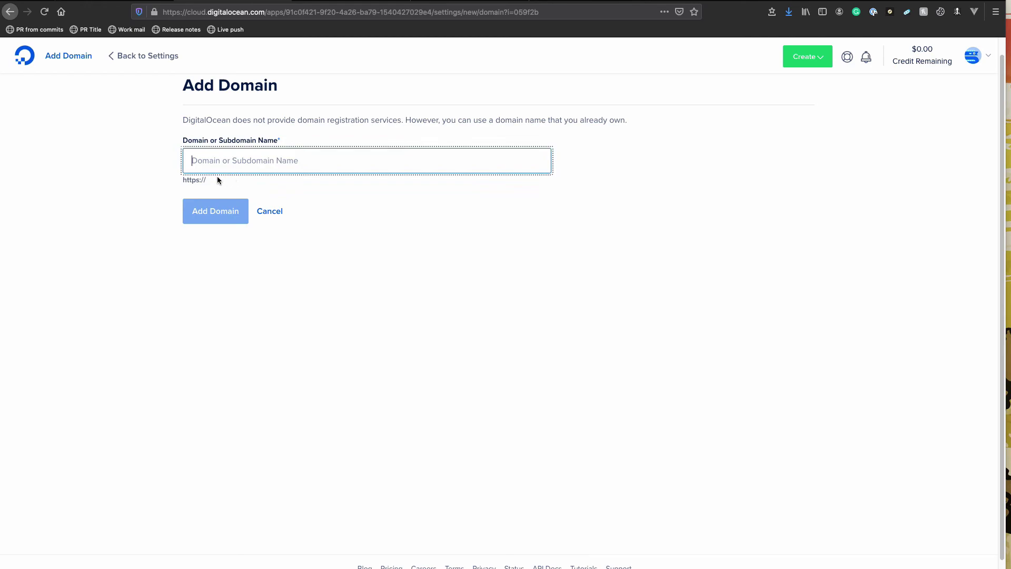
{"action": "type", "text": "cosmeescobedo.co"}
{"action": "key", "text": "BackSpace"}
{"action": "key", "text": "BackSpace"}
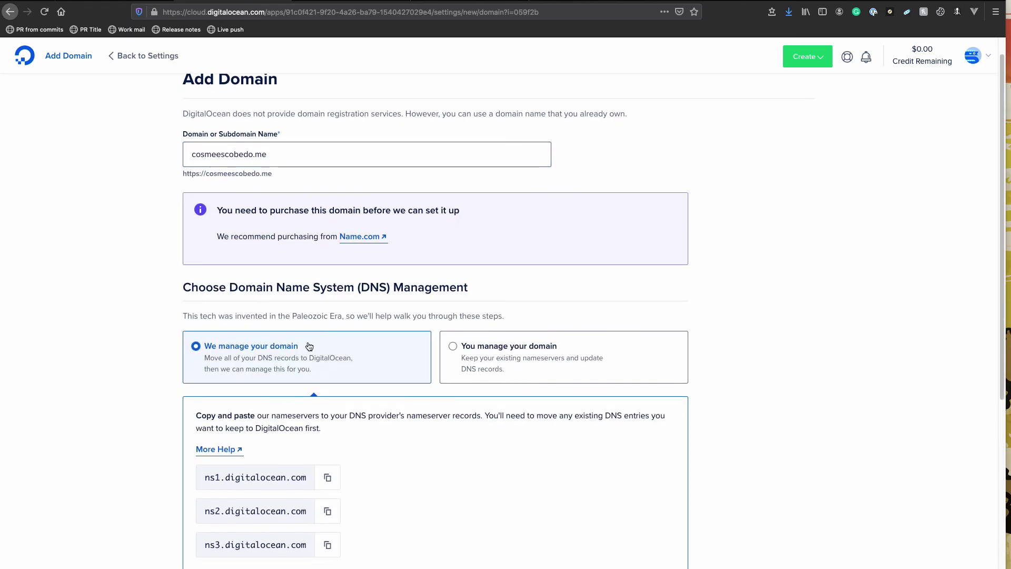
- Examine the nameservers to copy to the DNS provider under the "We manage your domain" option
{"action": "scroll", "coordinate": [313, 344], "scroll_direction": "down", "scroll_amount": 2}
{"action": "left_click_drag", "start_coordinate": [210, 390], "coordinate": [315, 396]}
{"action": "left_click", "coordinate": [327, 391]}
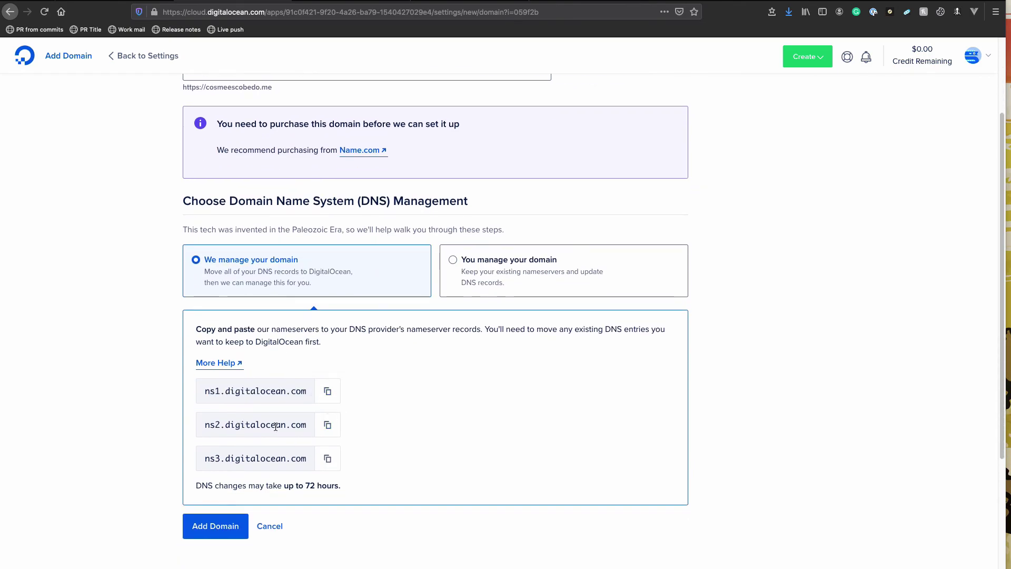
{"action": "left_click_drag", "start_coordinate": [205, 424], "coordinate": [260, 425]}
{"action": "left_click", "coordinate": [303, 435]}
{"action": "scroll", "coordinate": [277, 292], "scroll_direction": "up", "scroll_amount": 2}
{"action": "scroll", "coordinate": [284, 371], "scroll_direction": "down", "scroll_amount": 2}
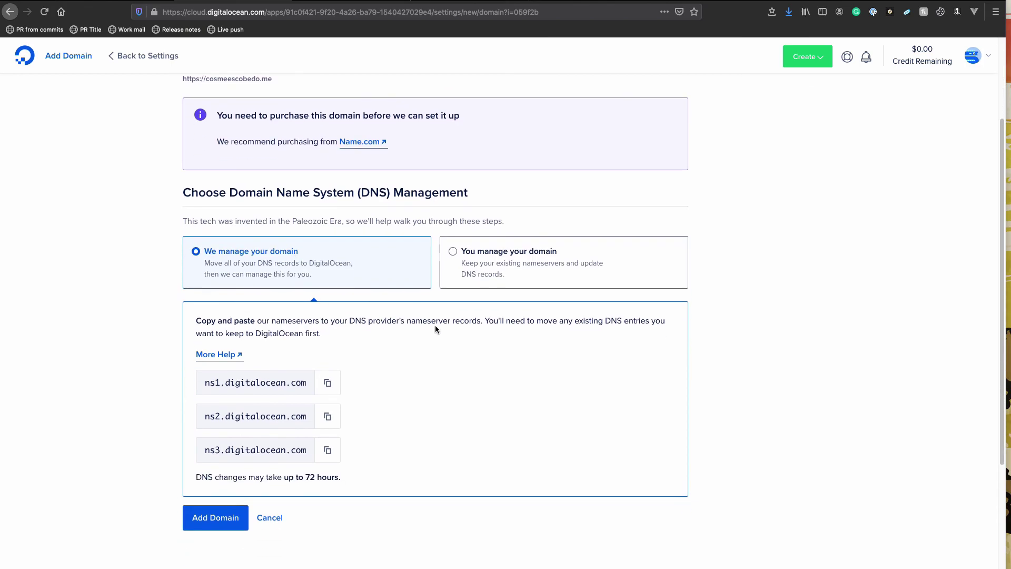
- Select the "You manage your domain" option and examine its CNAME record instructions and alias
{"action": "left_click", "coordinate": [509, 253]}
{"action": "double_click", "coordinate": [242, 421]}
{"action": "left_click", "coordinate": [233, 422]}
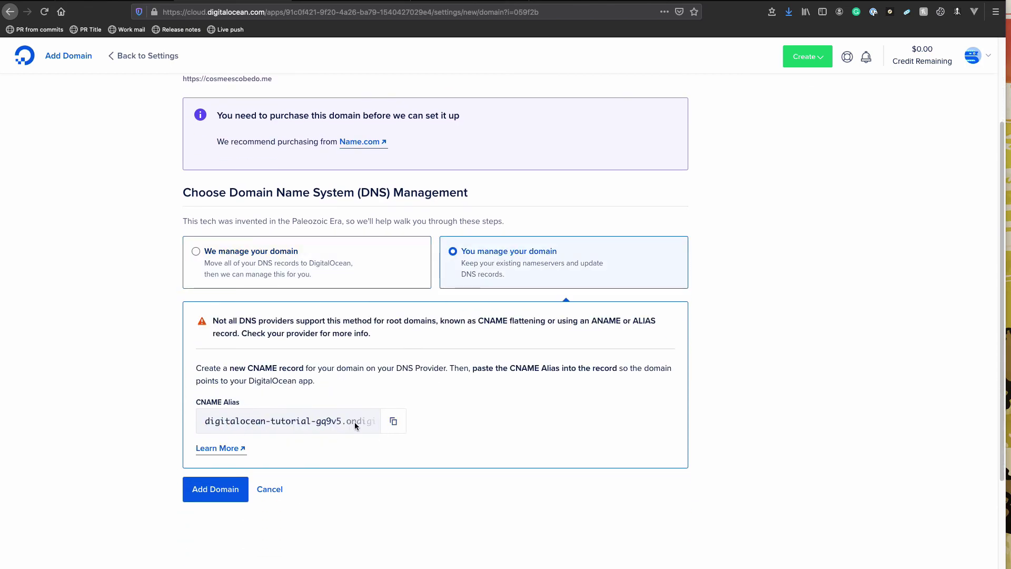
{"action": "double_click", "coordinate": [266, 367]}
{"action": "left_click", "coordinate": [310, 378]}
{"action": "scroll", "coordinate": [311, 378], "scroll_direction": "up", "scroll_amount": 3}
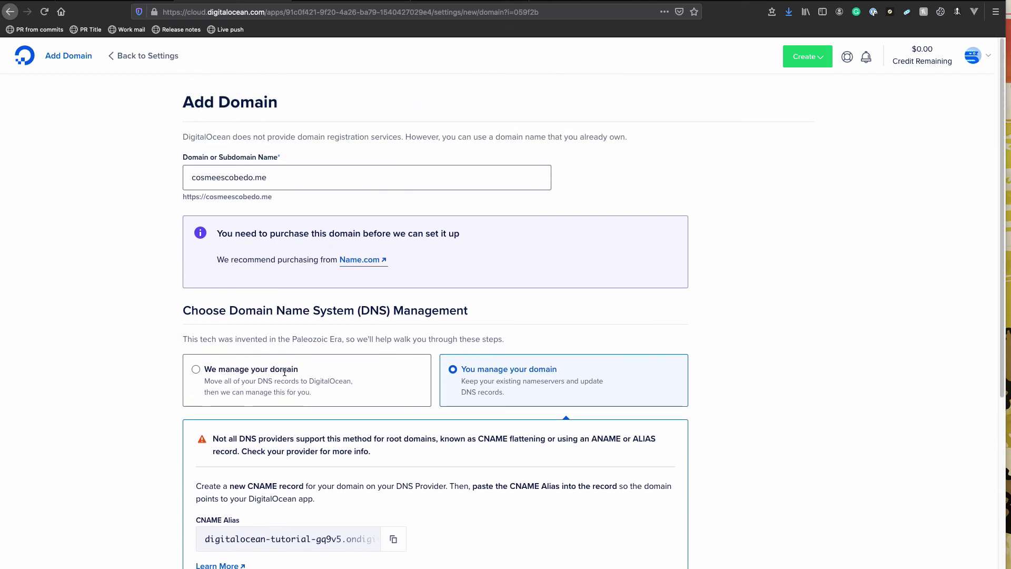
- Leave the domain form without adding the domain and view the app's overview
{"action": "left_click", "coordinate": [120, 56]}
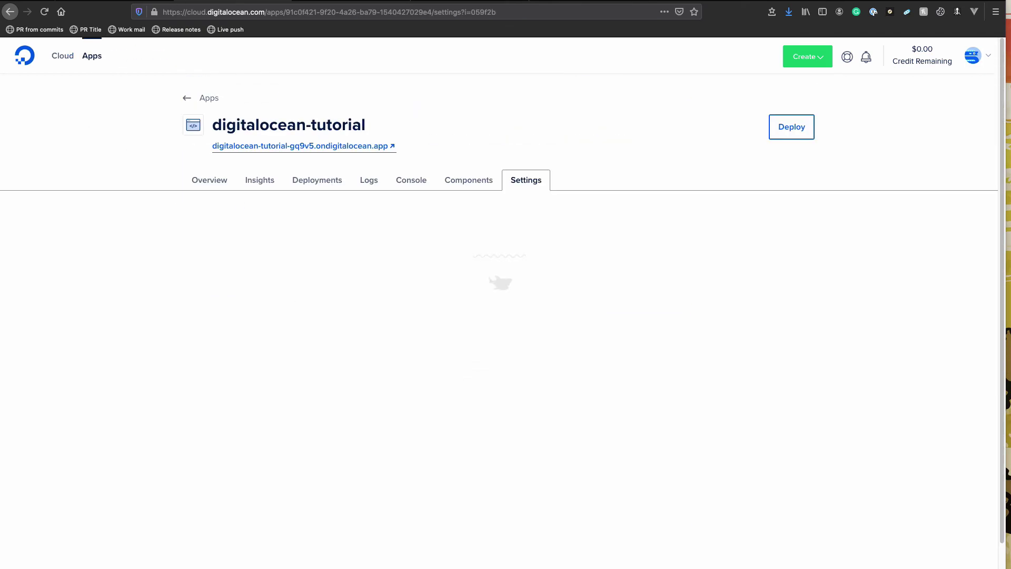
{"action": "left_click", "coordinate": [224, 184]}
{"action": "scroll", "coordinate": [135, 233], "scroll_direction": "down", "scroll_amount": 1}
{"action": "scroll", "coordinate": [135, 233], "scroll_direction": "down", "scroll_amount": 1}
{"action": "scroll", "coordinate": [135, 232], "scroll_direction": "up", "scroll_amount": 2}
{"action": "left_click", "coordinate": [97, 261]}
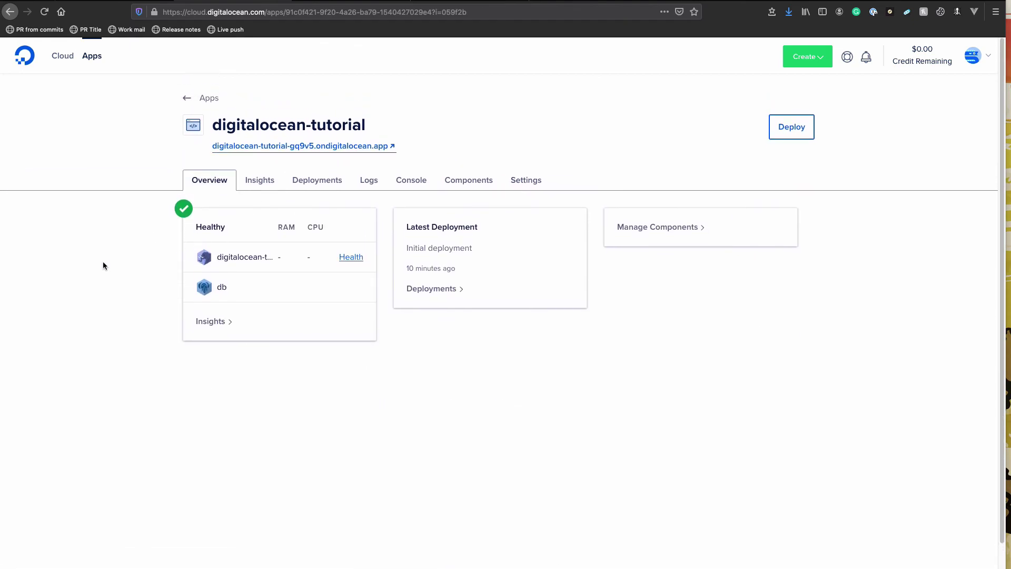